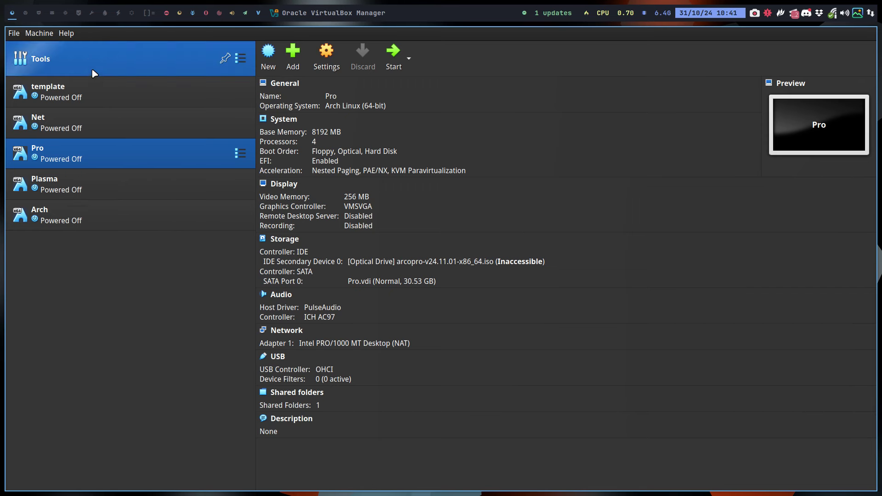
# Leave VirtualBox Manager and switch to the empty second desktop workspace.
pyautogui.click(26, 14)
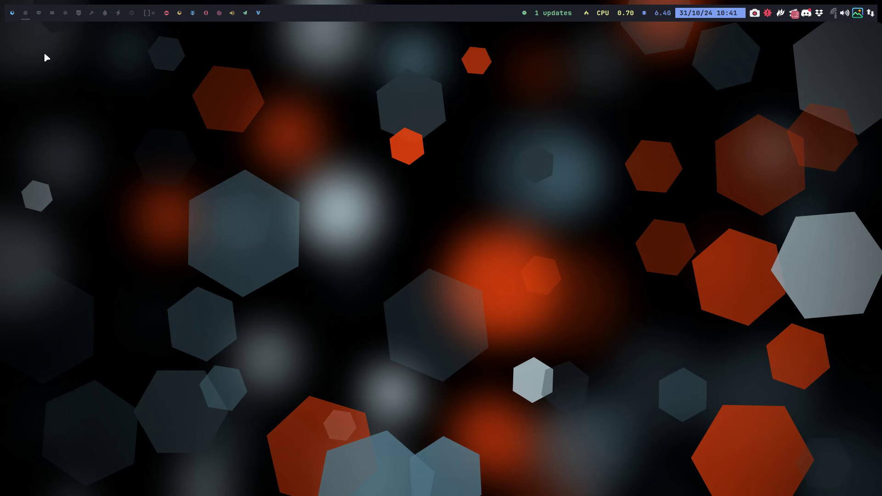
# Launch the Brave browser from dmenu.
pyautogui.press('super+p')
pyautogui.write('brave')
pyautogui.press('Return')
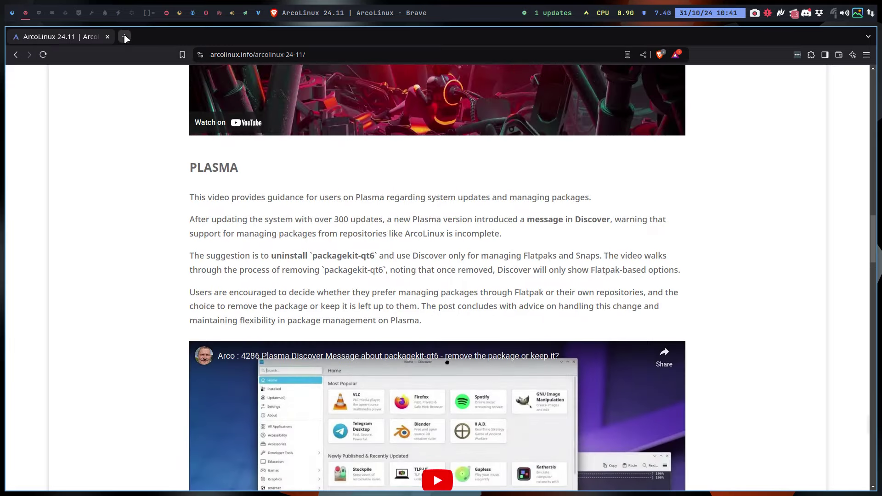
# Search the web for 'youtuhe arcolinux' in a new tab.
pyautogui.click(124, 36)
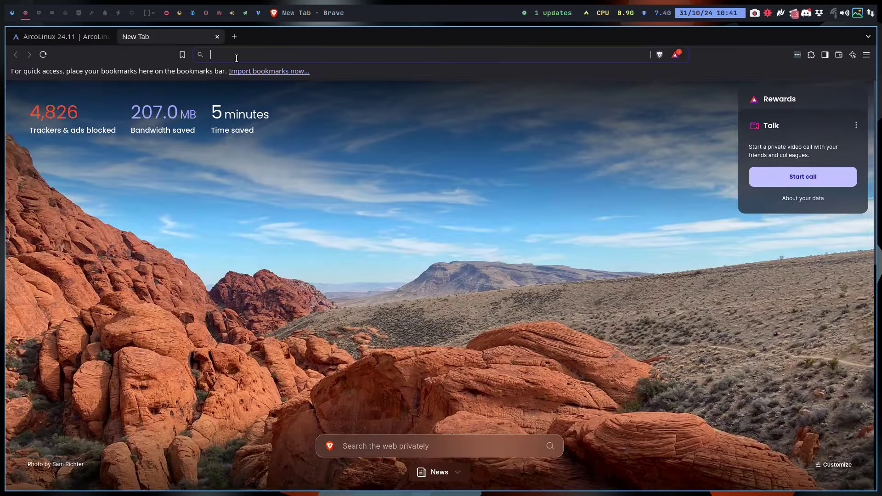
pyautogui.write('youtu')
pyautogui.press('BackSpace')
pyautogui.press('BackSpace')
pyautogui.press('BackSpace')
pyautogui.press('BackSpace')
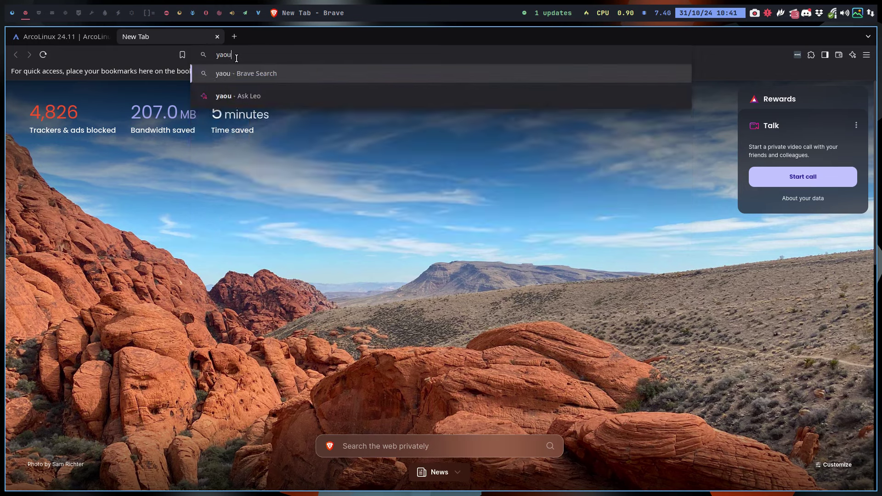
pyautogui.write('outuhe ar')
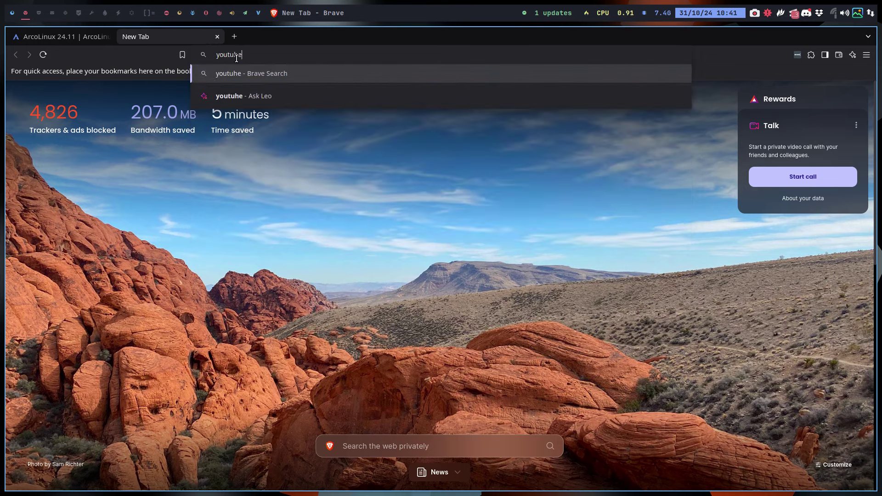
pyautogui.write('colinux')
pyautogui.press('Return')
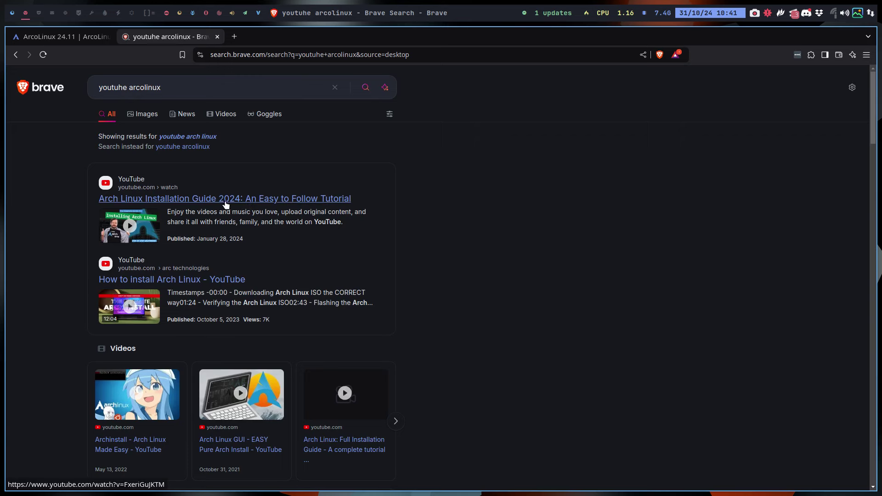
# Correct the query to 'youtube arcolinux' plus the creator's name, then open his YouTube channel.
pyautogui.scroll(-2, 155, 288)
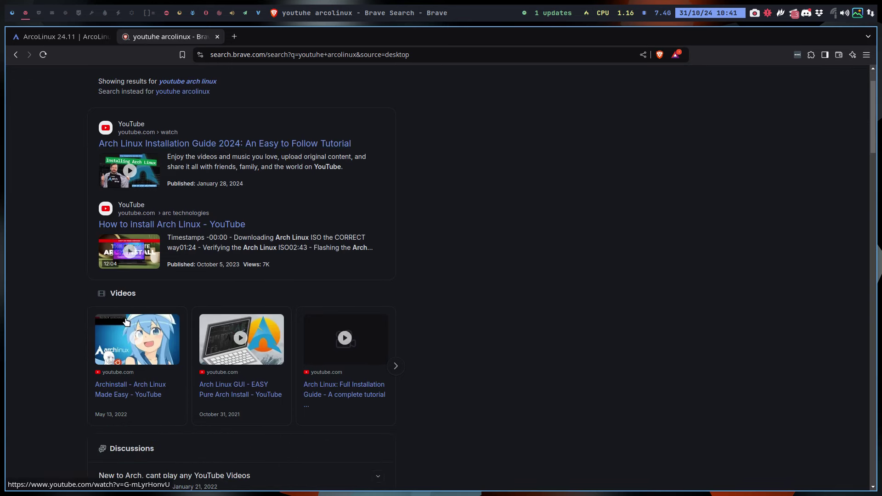
pyautogui.scroll(-2, 121, 317)
pyautogui.scroll(-5, 92, 344)
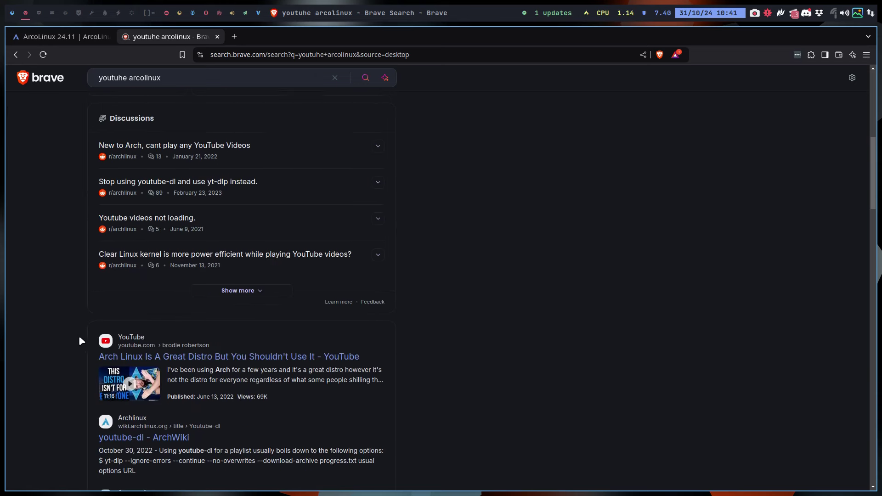
pyautogui.scroll(-3, 70, 310)
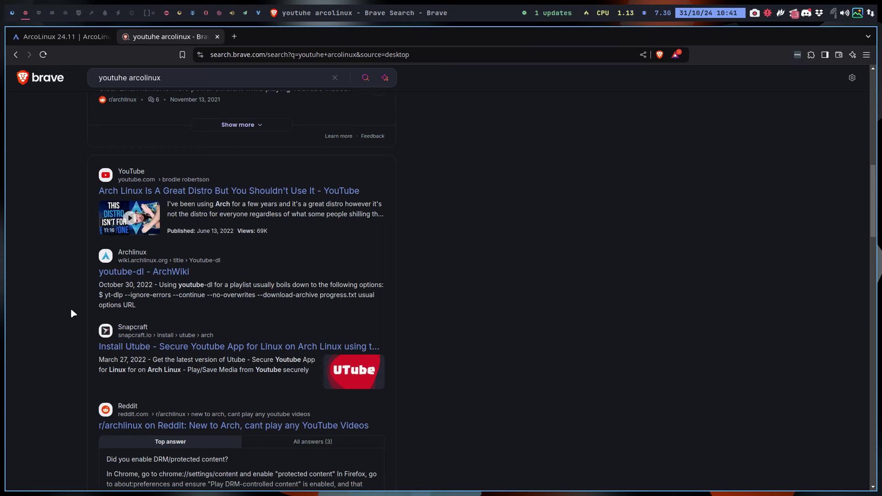
pyautogui.click(128, 85)
pyautogui.press('BackSpace')
pyautogui.write('be')
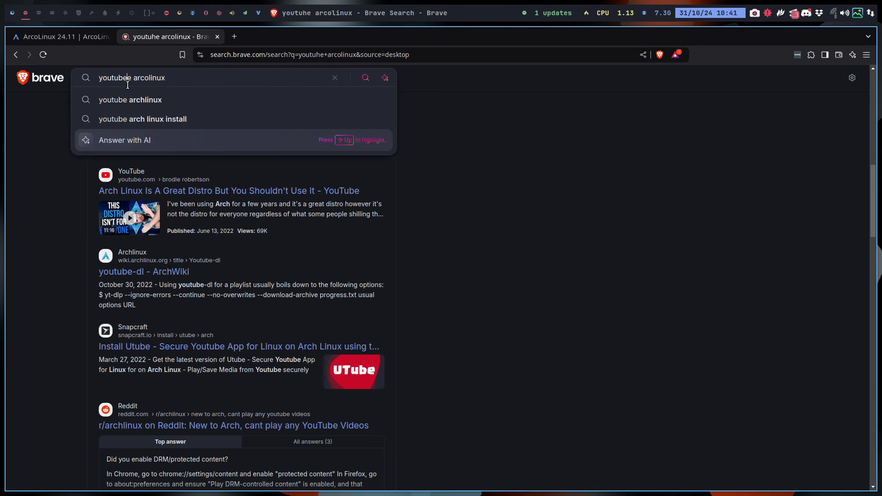
pyautogui.press('Delete')
pyautogui.write('erik')
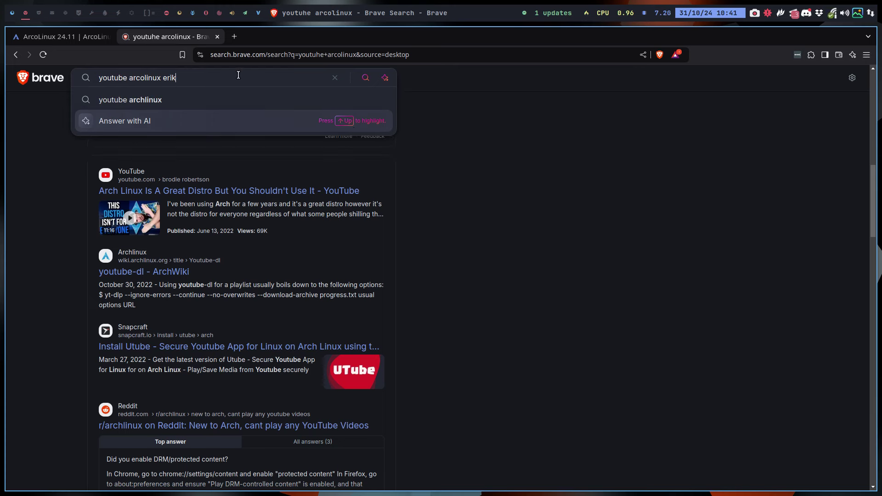
pyautogui.write('dubiois')
pyautogui.press('Return')
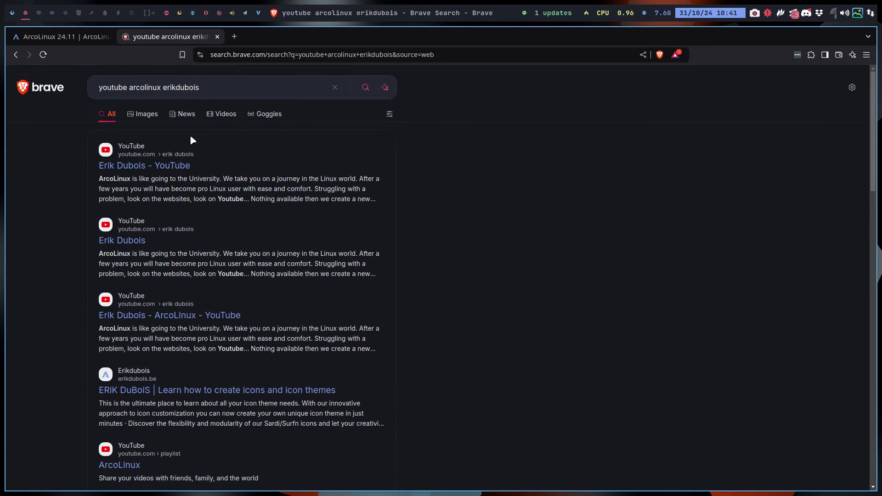
pyautogui.click(147, 165)
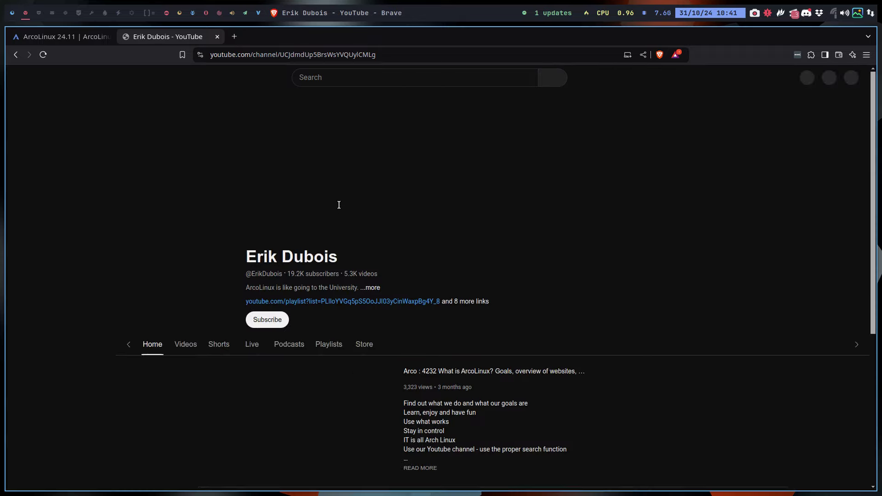
# Pause the featured video and search the channel for 'arcopro', browsing the playlist and installation results.
pyautogui.click(211, 415)
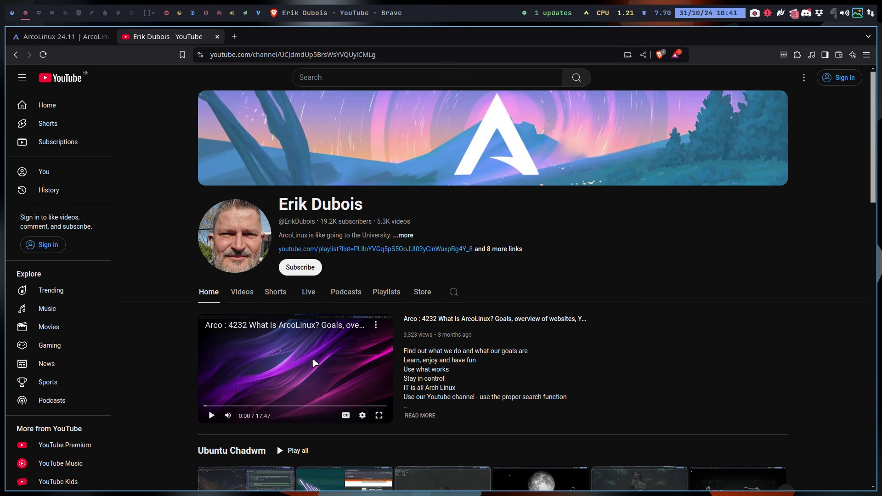
pyautogui.click(456, 298)
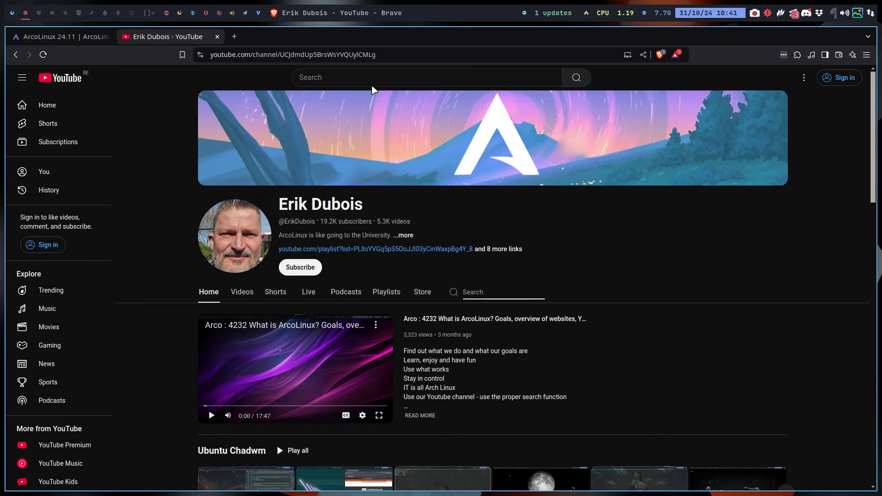
pyautogui.write('arcopro')
pyautogui.press('Return')
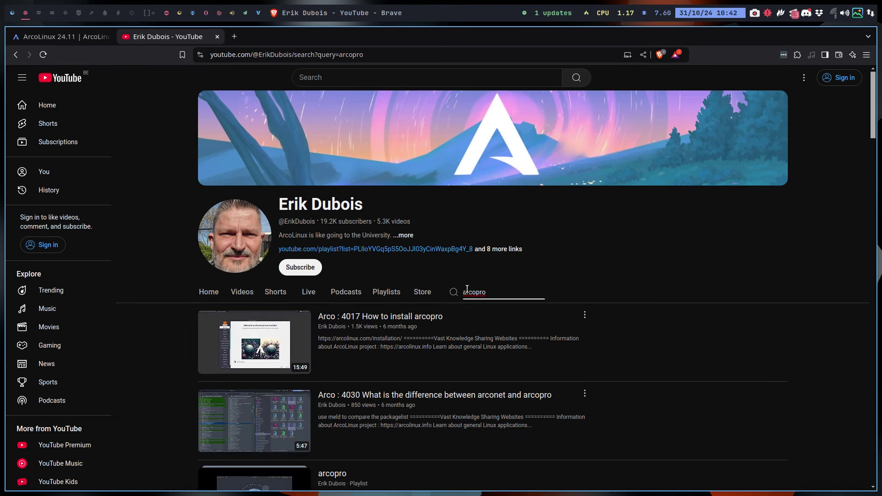
pyautogui.scroll(-3, 354, 401)
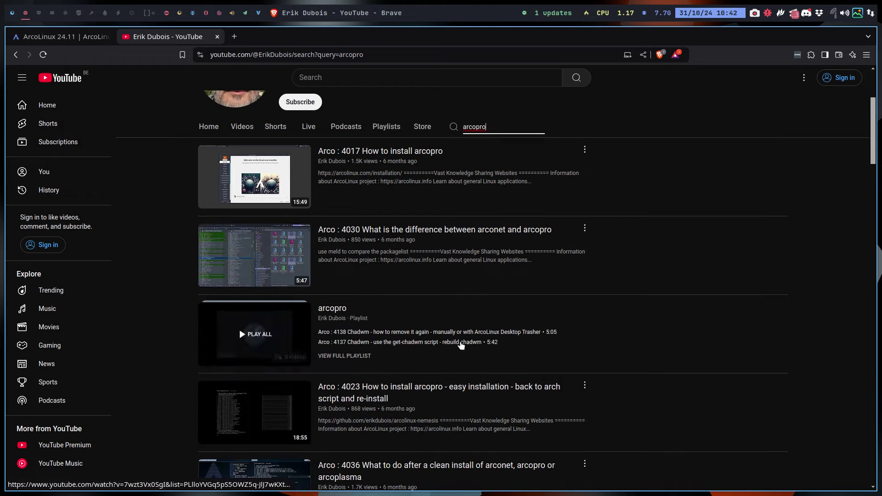
pyautogui.scroll(-3, 345, 327)
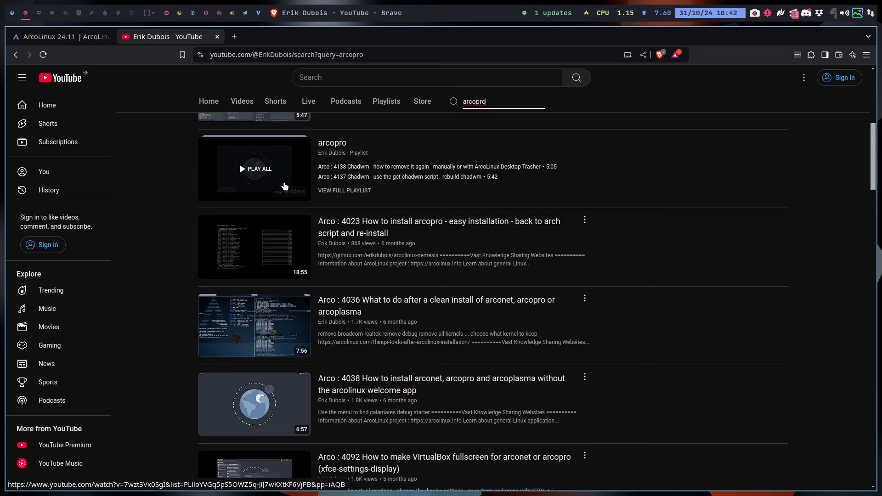
pyautogui.moveTo(431, 246)
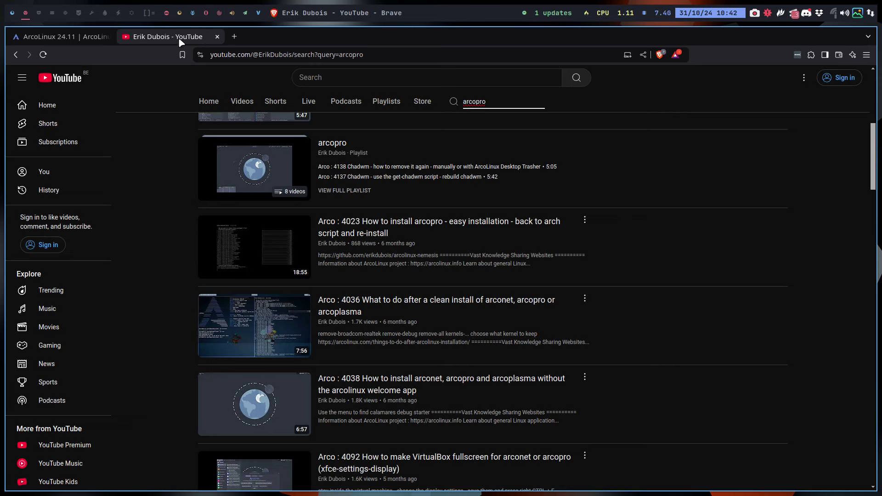
# Return to the ArcoLinux 24.11 release tab, open Downloads, and follow the FOSS Torrents link.
pyautogui.click(76, 36)
pyautogui.scroll(10, 252, 192)
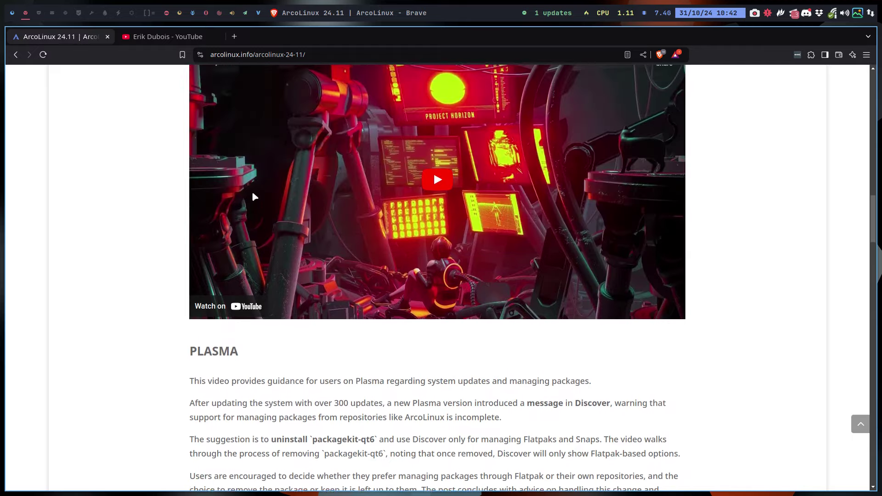
pyautogui.scroll(10, 252, 144)
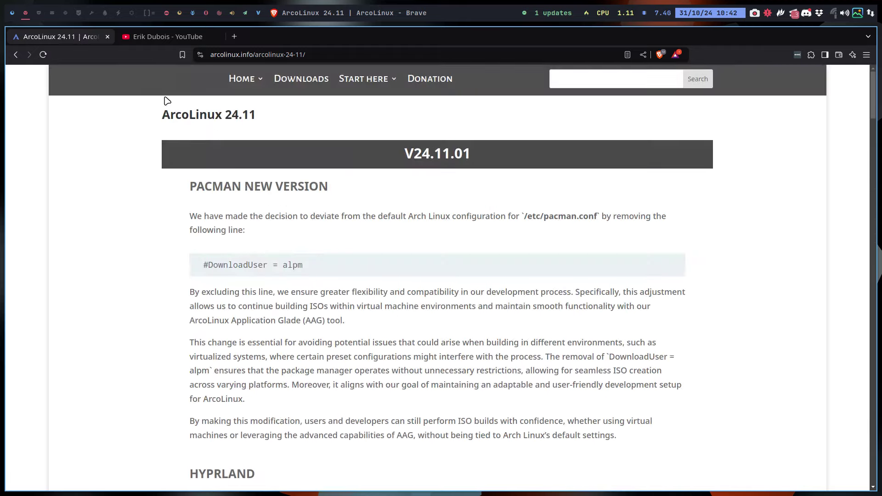
pyautogui.click(321, 86)
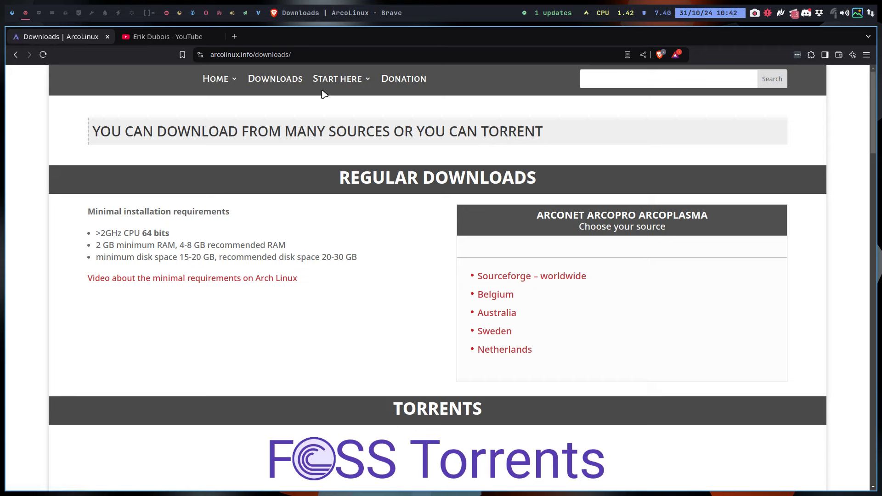
pyautogui.scroll(-2, 348, 271)
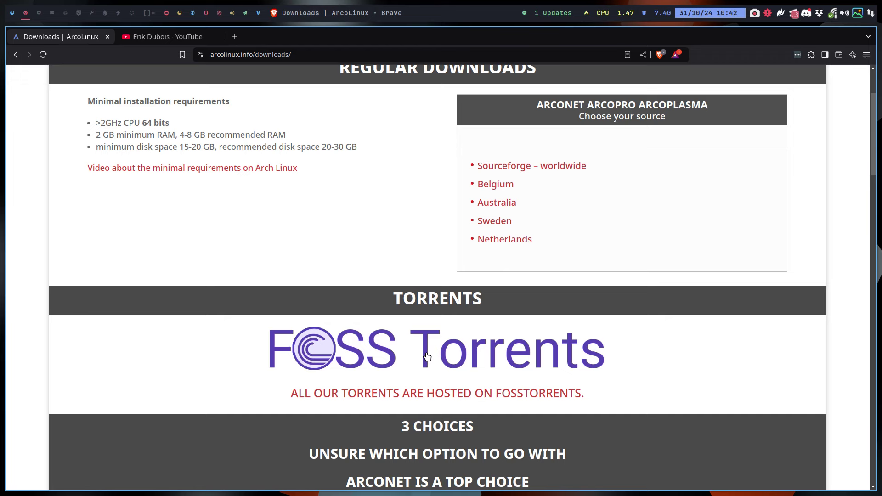
pyautogui.click(427, 357)
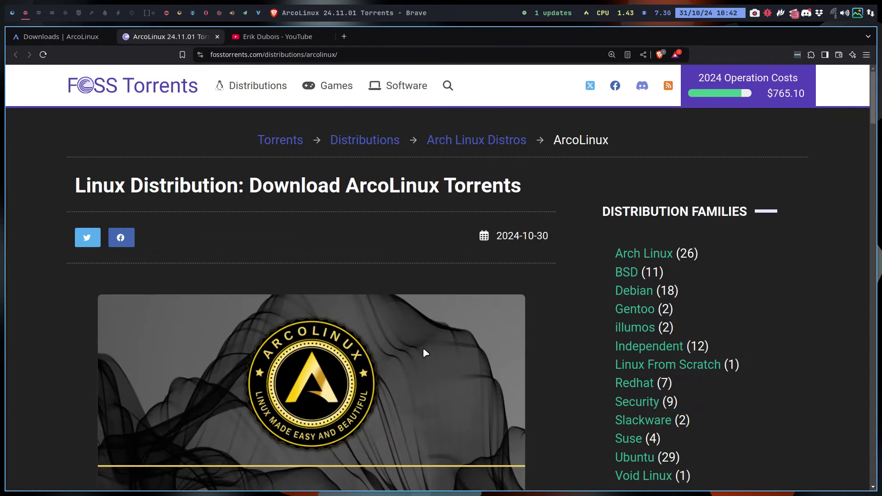
# Read down the FOSS Torrents ArcoLinux page, highlighting 'Arch Linux' in the ARISER paragraph.
pyautogui.scroll(-3, 424, 349)
pyautogui.scroll(-2, 258, 331)
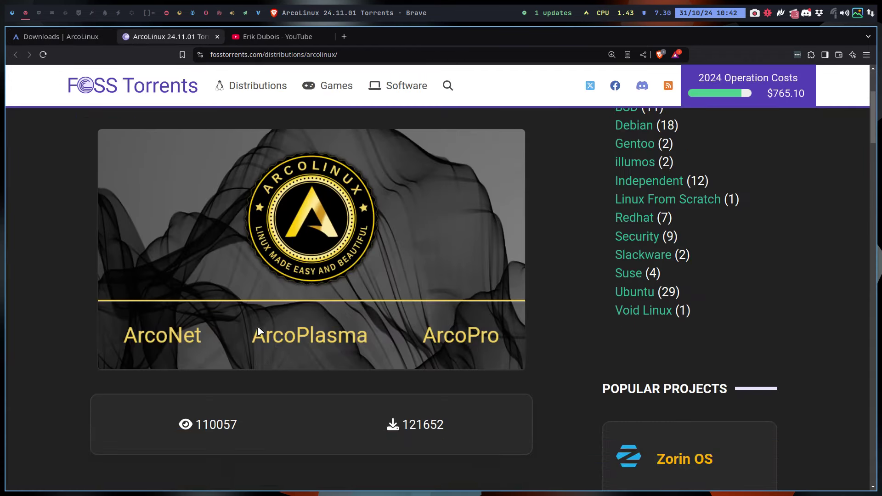
pyautogui.scroll(-5, 309, 315)
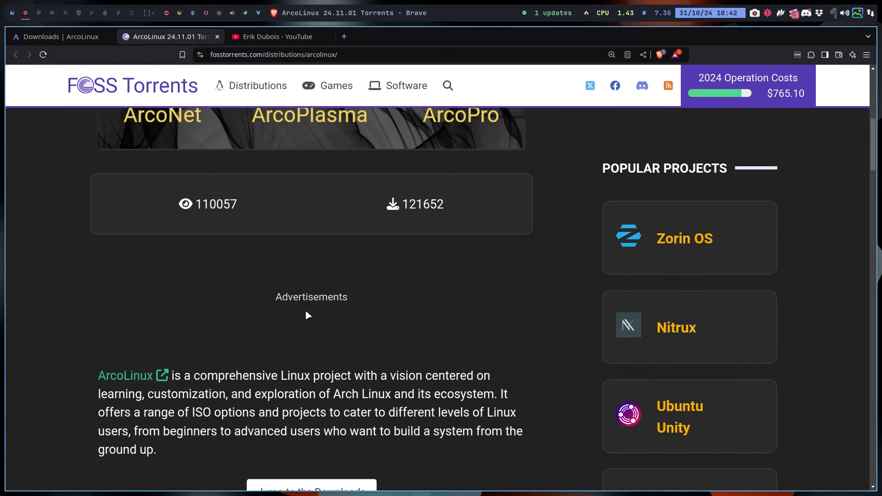
pyautogui.scroll(-4, 277, 297)
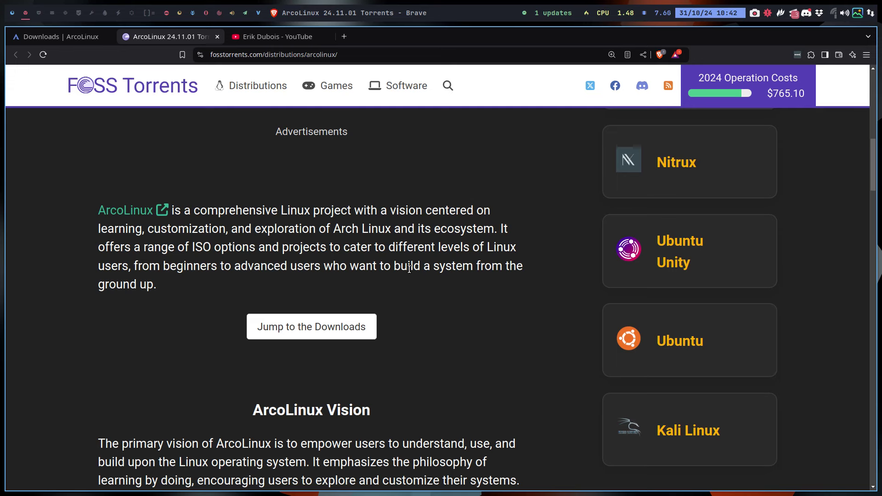
pyautogui.scroll(-3, 411, 276)
pyautogui.scroll(-6, 411, 276)
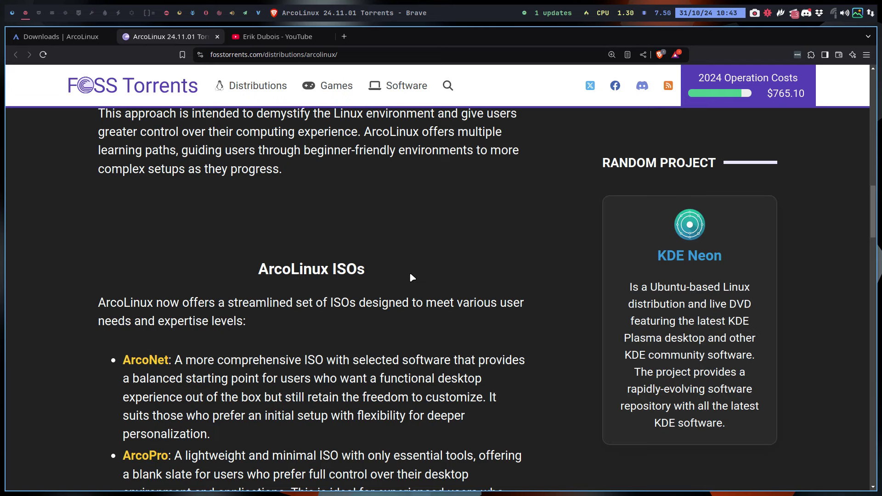
pyautogui.scroll(-10, 410, 277)
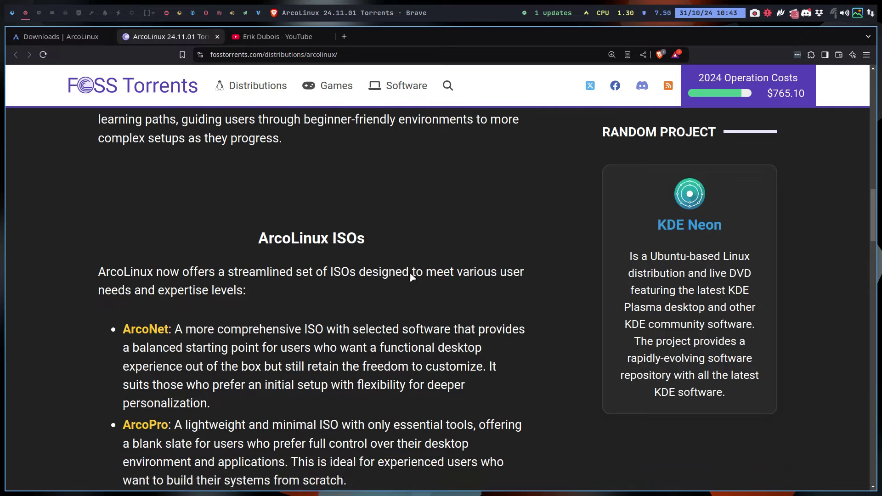
pyautogui.scroll(-3, 410, 277)
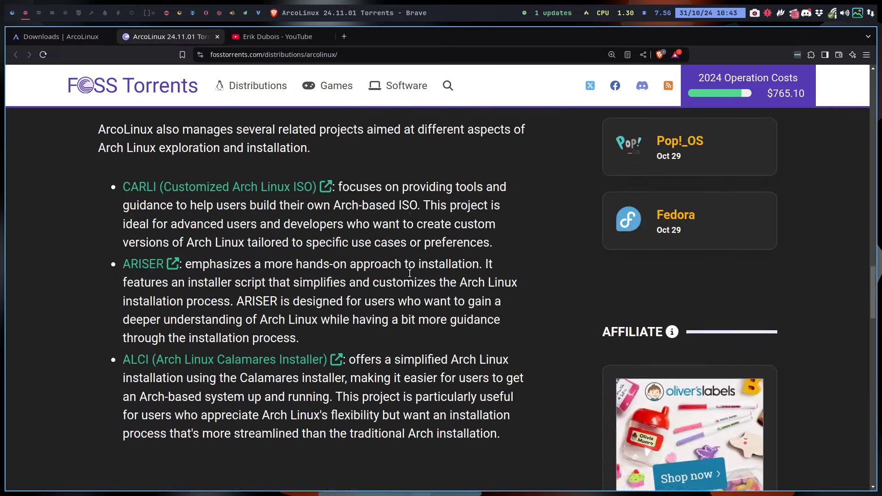
pyautogui.scroll(4, 411, 277)
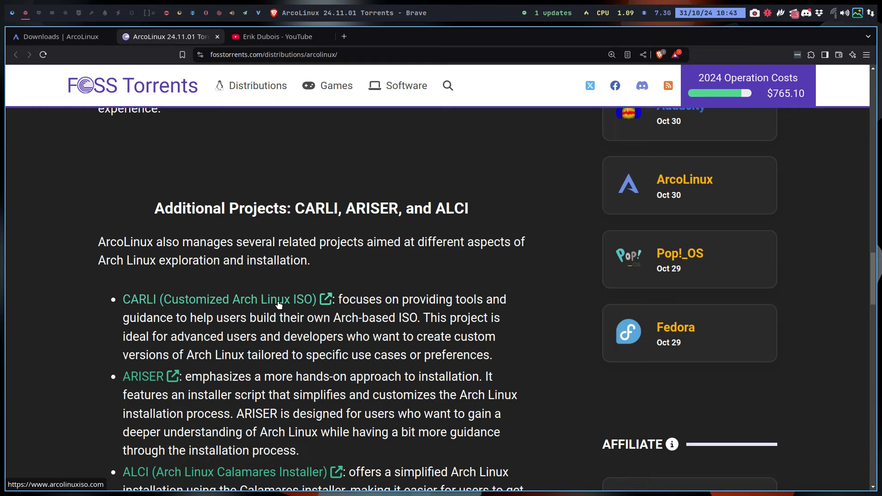
pyautogui.scroll(-2, 146, 381)
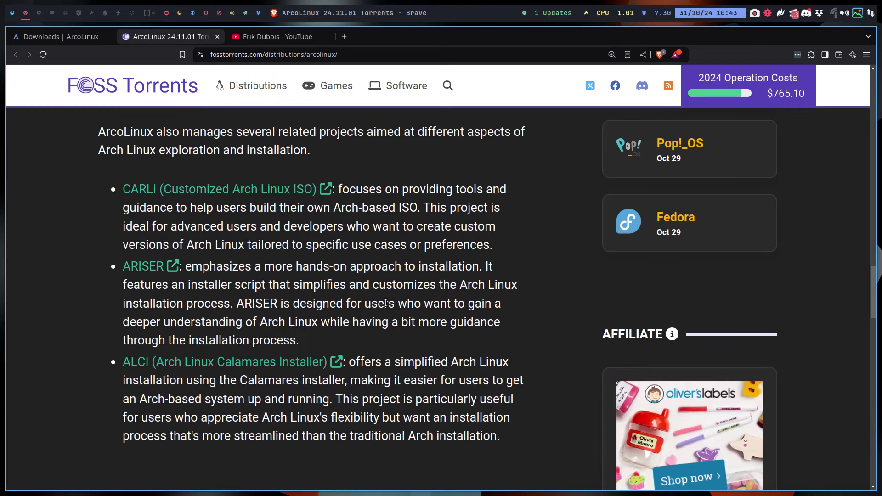
pyautogui.moveTo(459, 285); pyautogui.dragTo(516, 288)
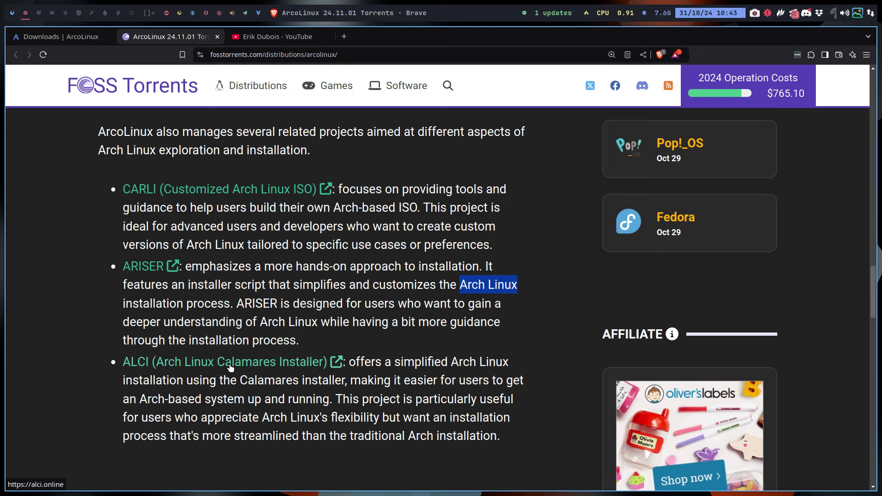
# Download arcopro-v24.11.01-x86_64.iso.torrent from Latest Edition and save it to Downloads.
pyautogui.scroll(-1, 230, 367)
pyautogui.scroll(-5, 231, 362)
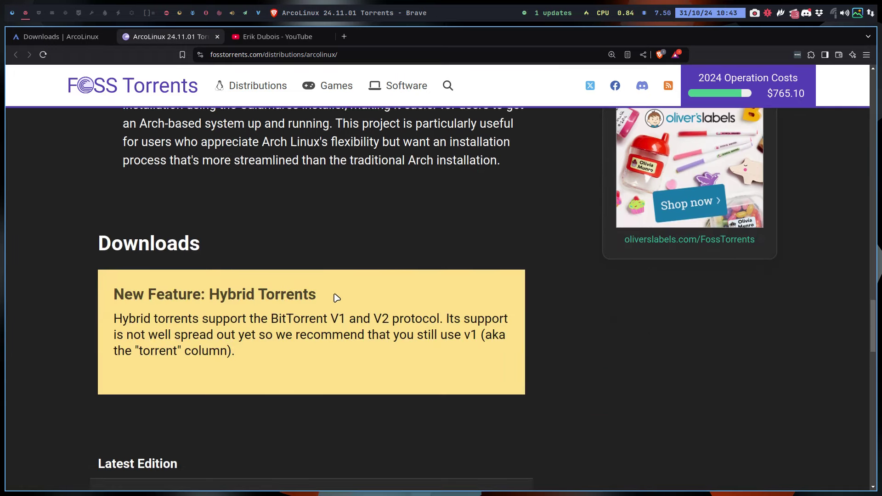
pyautogui.scroll(-3, 340, 298)
pyautogui.scroll(-1, 331, 299)
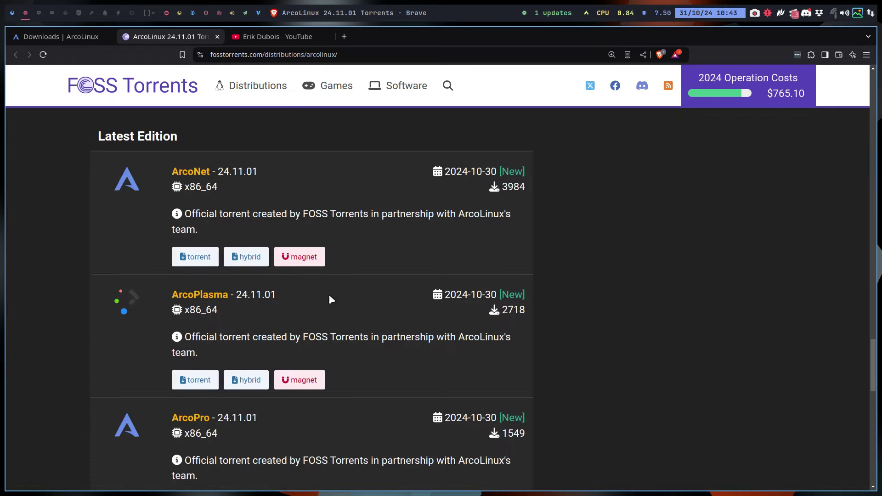
pyautogui.scroll(-2, 329, 298)
pyautogui.click(193, 447)
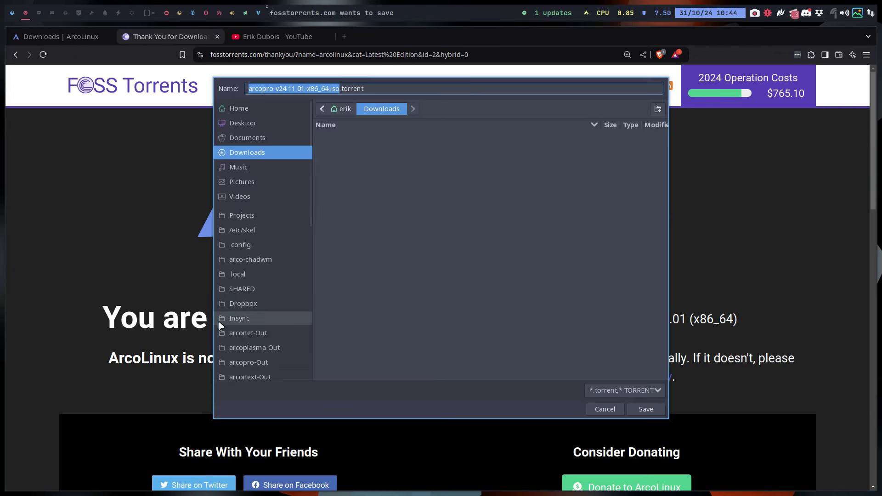
pyautogui.click(643, 410)
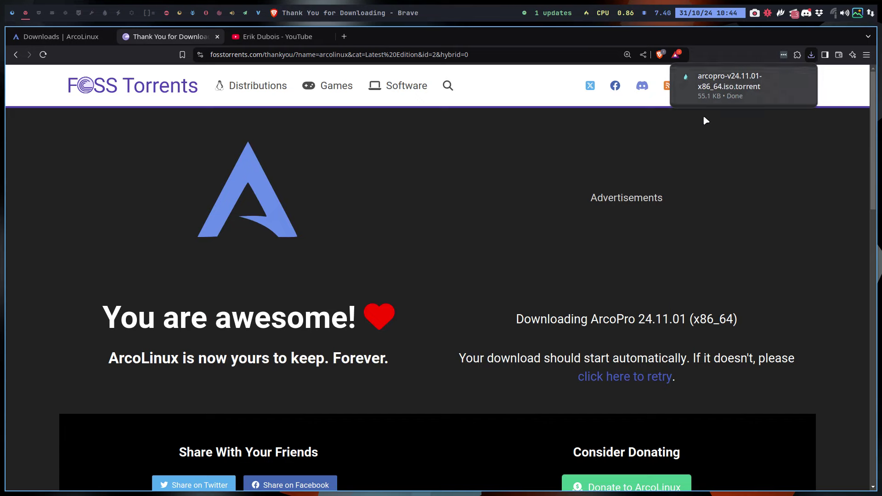
# Open the new torrent in qBittorrent, dismiss the merge-trackers prompt, and remove the old arcoplasma torrent.
pyautogui.click(720, 91)
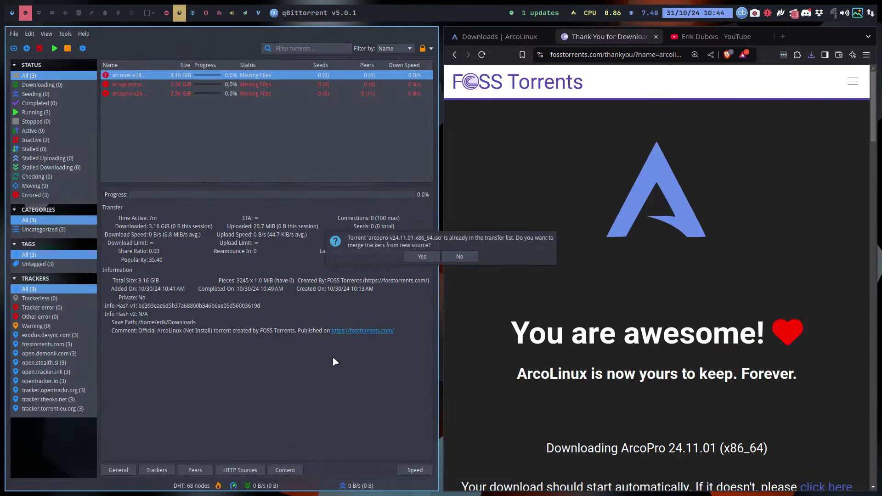
pyautogui.click(430, 259)
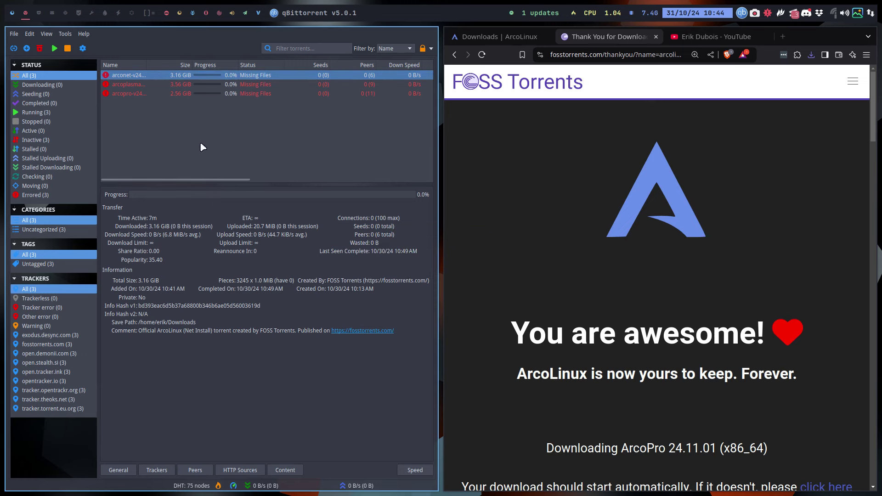
pyautogui.rightClick(141, 85)
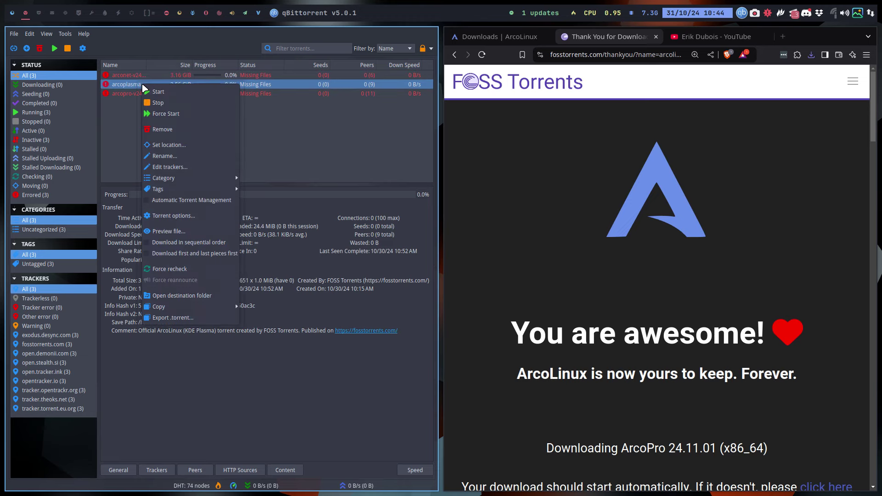
pyautogui.click(173, 129)
pyautogui.click(496, 270)
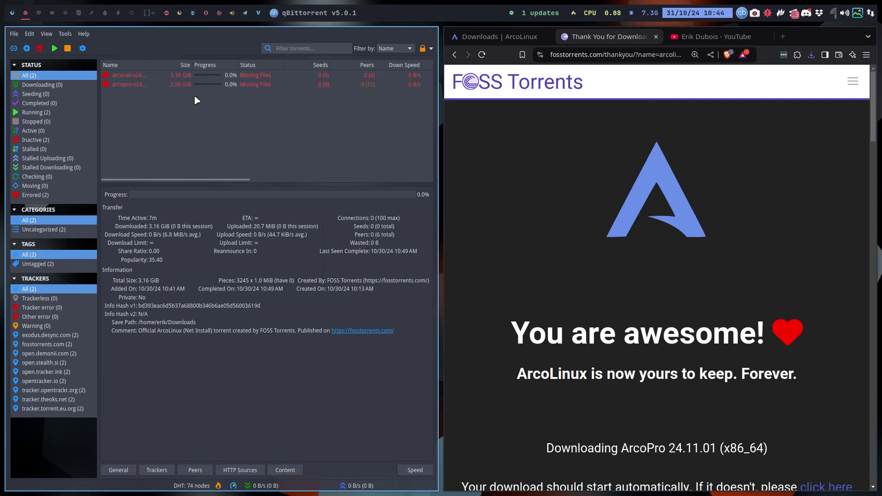
# Remove the old arcopro and arconet torrents with missing files too.
pyautogui.rightClick(188, 84)
pyautogui.click(230, 128)
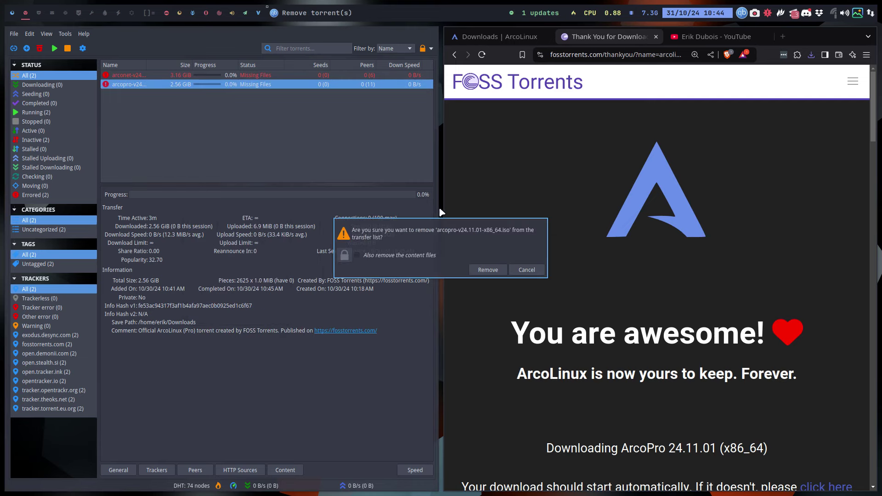
pyautogui.click(487, 269)
pyautogui.rightClick(180, 76)
pyautogui.click(242, 122)
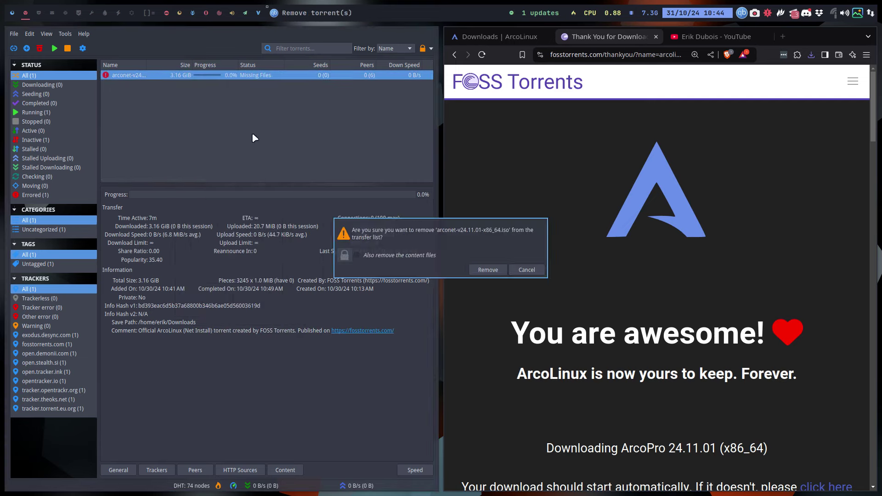
pyautogui.click(491, 270)
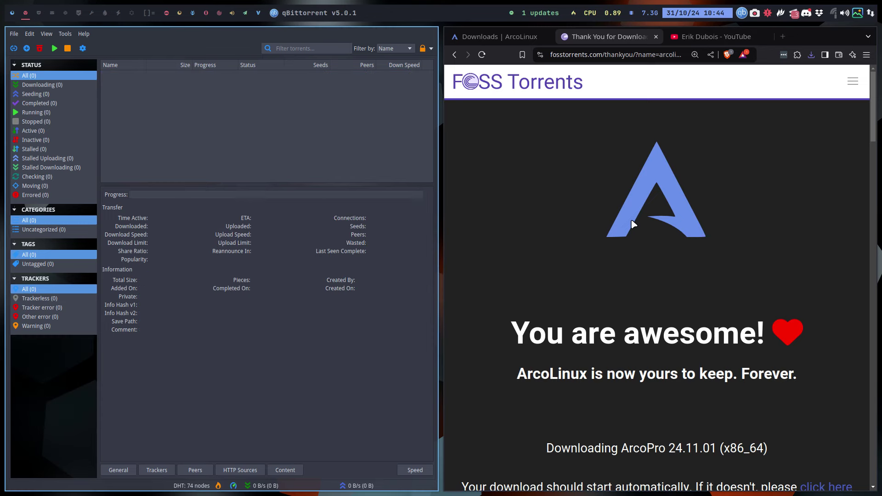
# Add the arcopro-v24.11.01 torrent from Brave's downloads list to qBittorrent and start downloading.
pyautogui.click(811, 55)
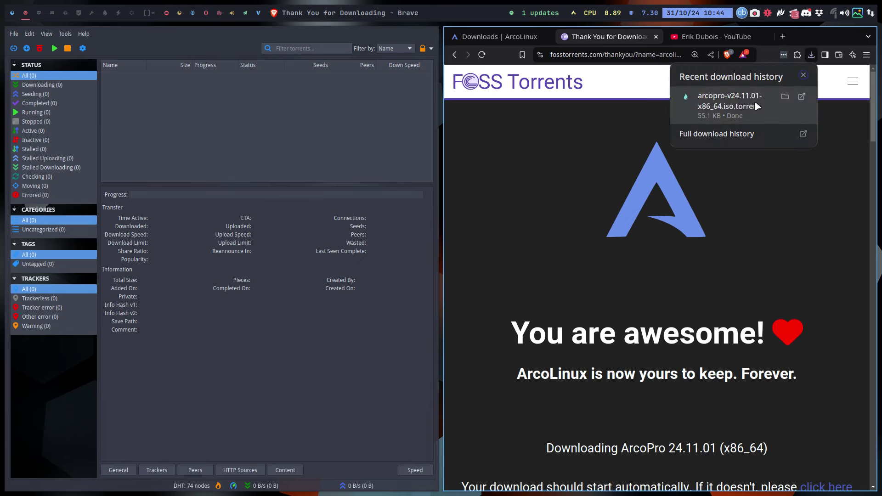
pyautogui.click(699, 118)
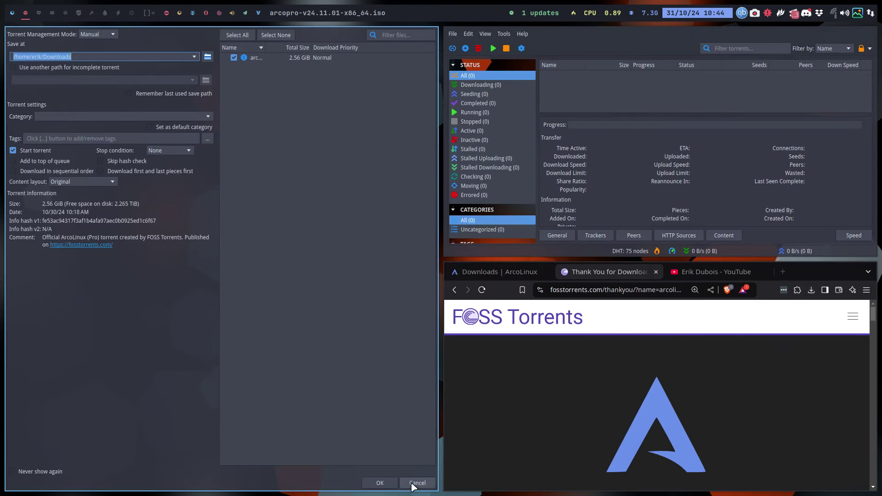
pyautogui.click(393, 482)
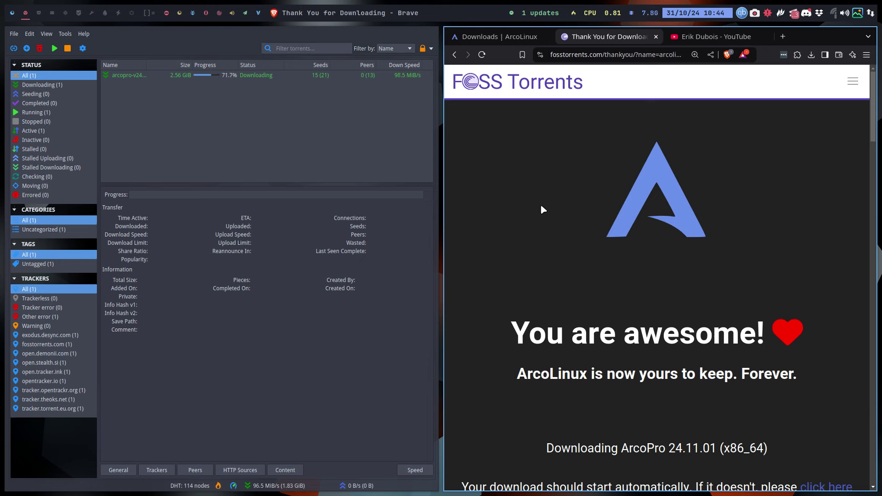
# From the FOSS Torrents home page, zoom out and open the ArcoLinux torrent page.
pyautogui.click(517, 103)
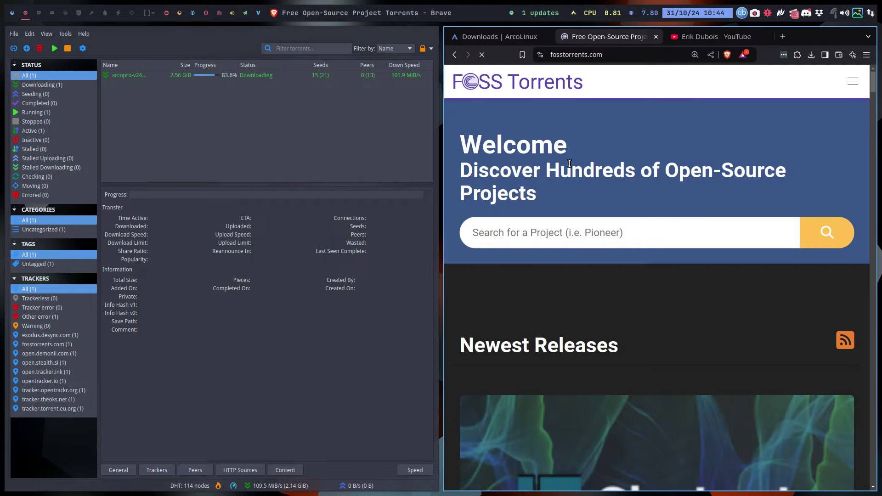
pyautogui.scroll(-12, 587, 177)
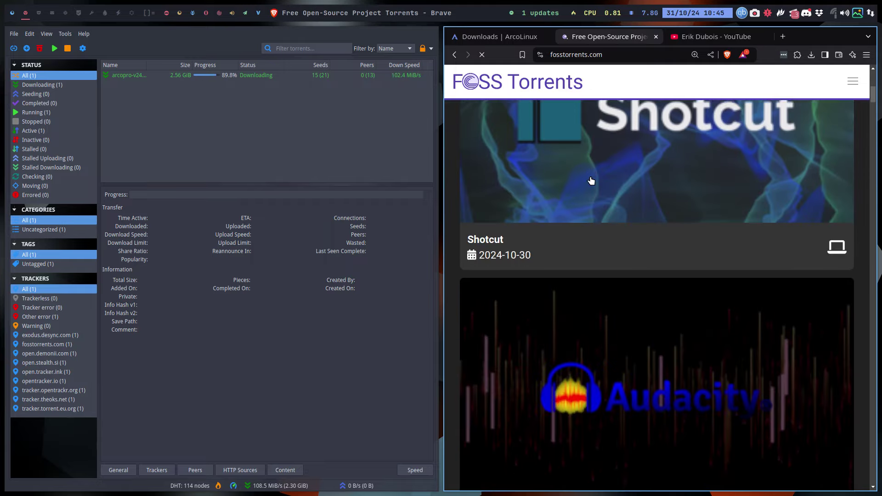
pyautogui.scroll(-1, 610, 363)
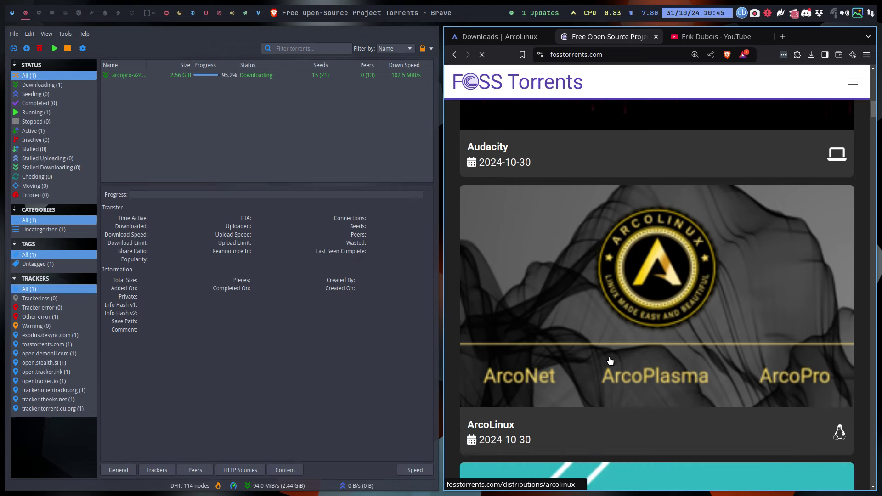
pyautogui.hotkey('ctrl', '-')
pyautogui.hotkey('ctrl', '-')
pyautogui.hotkey('ctrl', '-')
pyautogui.scroll(10, 627, 358)
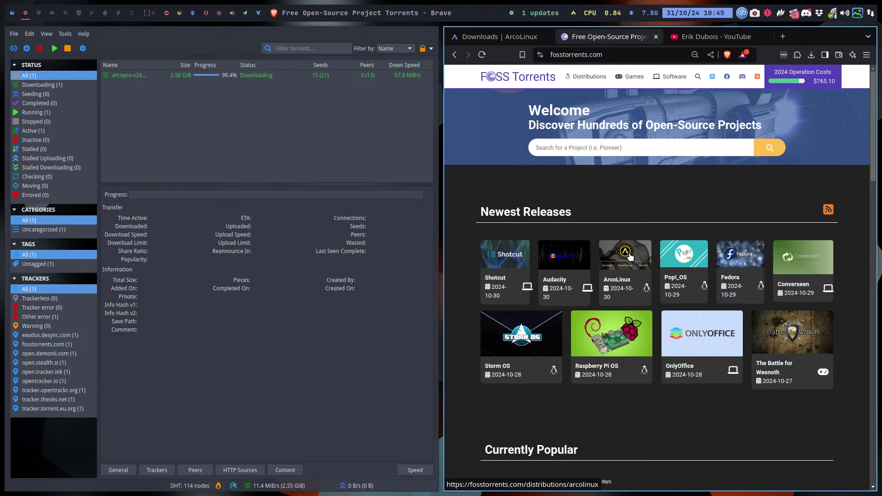
pyautogui.hotkey('ctrl', '+')
pyautogui.hotkey('ctrl', '+')
pyautogui.hotkey('ctrl', '+')
pyautogui.hotkey('ctrl', '+')
pyautogui.hotkey('ctrl', '-')
pyautogui.hotkey('ctrl', '-')
pyautogui.hotkey('ctrl', '-')
pyautogui.hotkey('ctrl', '-')
pyautogui.hotkey('ctrl', '-')
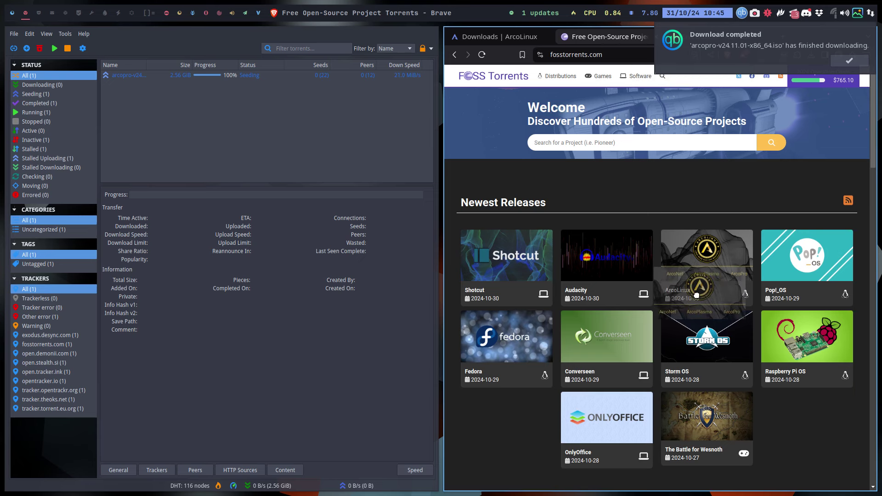
pyautogui.click(710, 257)
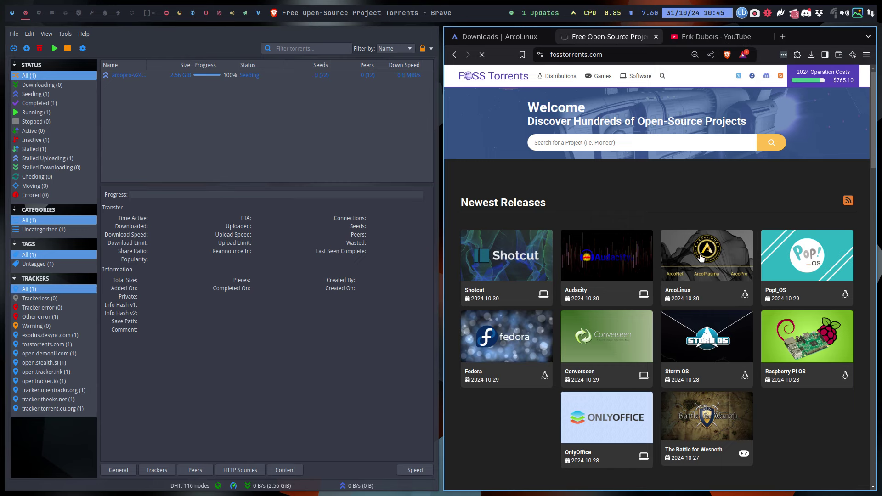
# Remove the finished ArcoPro torrent from qBittorrent without deleting its files, then close qBittorrent.
pyautogui.click(248, 76)
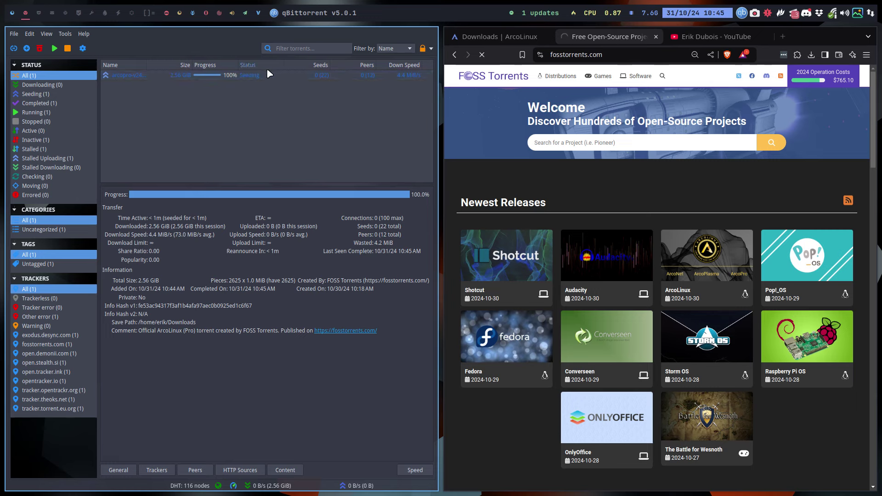
pyautogui.rightClick(257, 76)
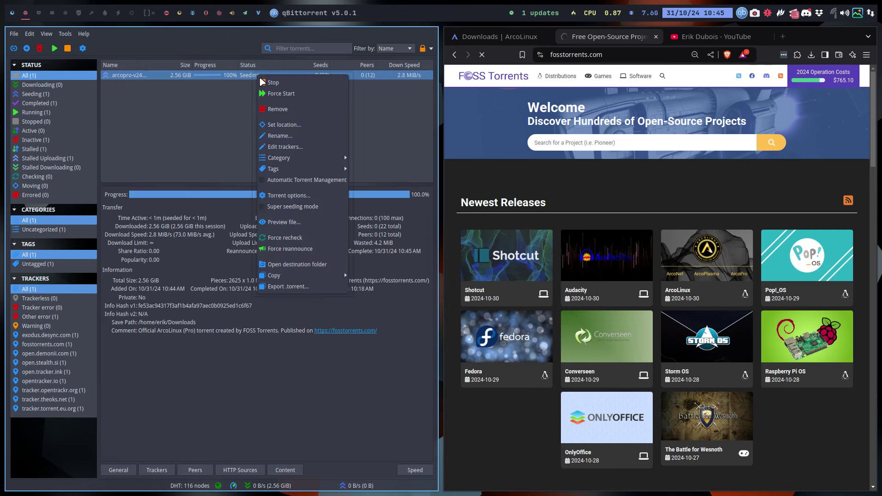
pyautogui.click(283, 112)
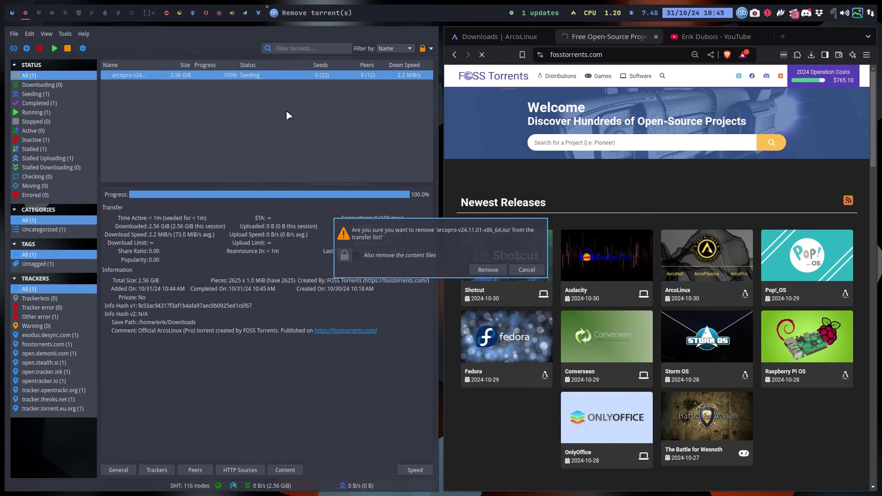
pyautogui.click(502, 270)
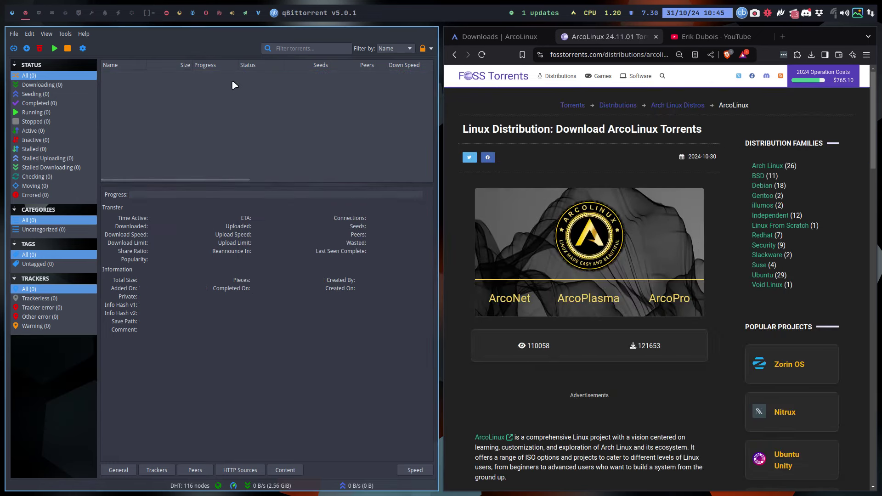
pyautogui.press('super+q')
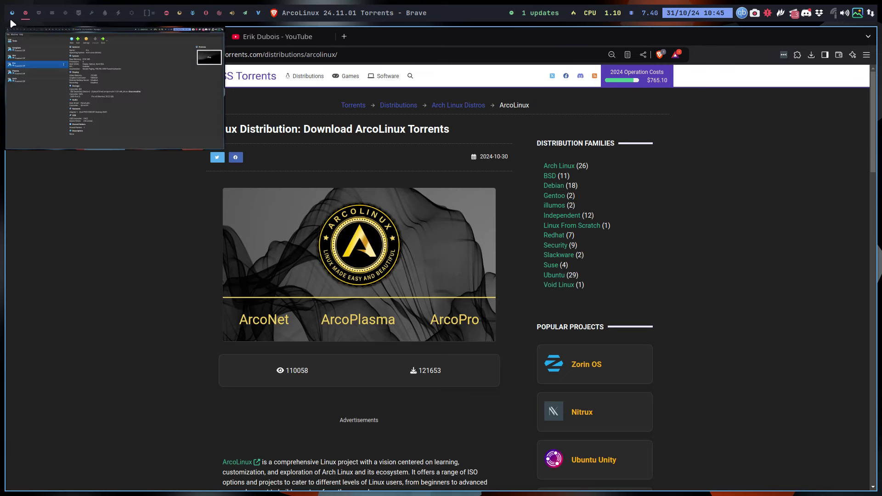
# Load arcopro-v24.11.01-x86_64.iso from Downloads into the Pro VM's optical drive and boot it.
pyautogui.click(12, 14)
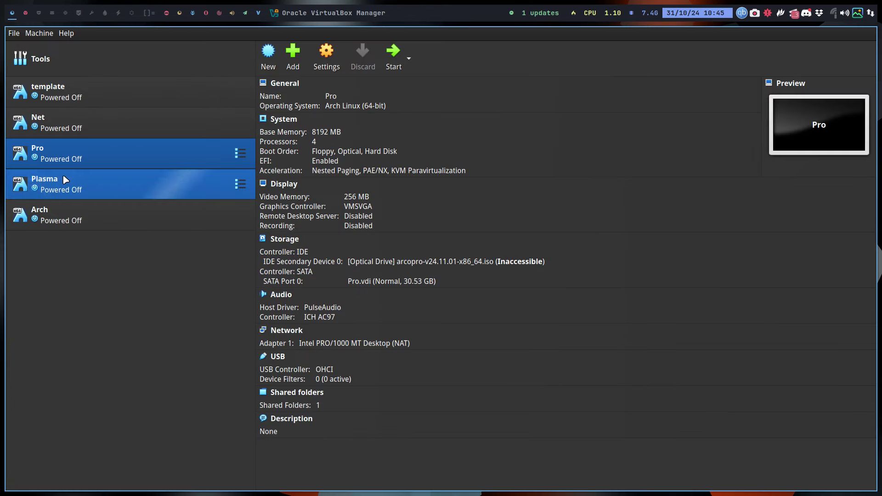
pyautogui.click(424, 260)
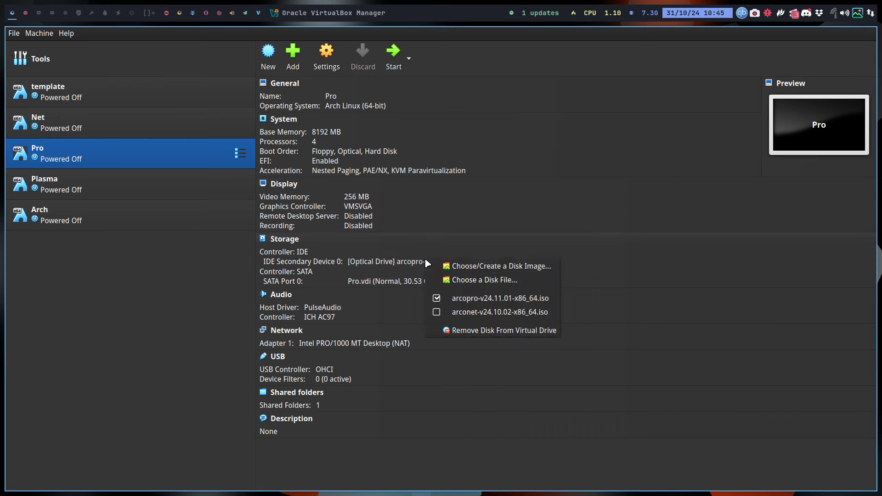
pyautogui.click(462, 280)
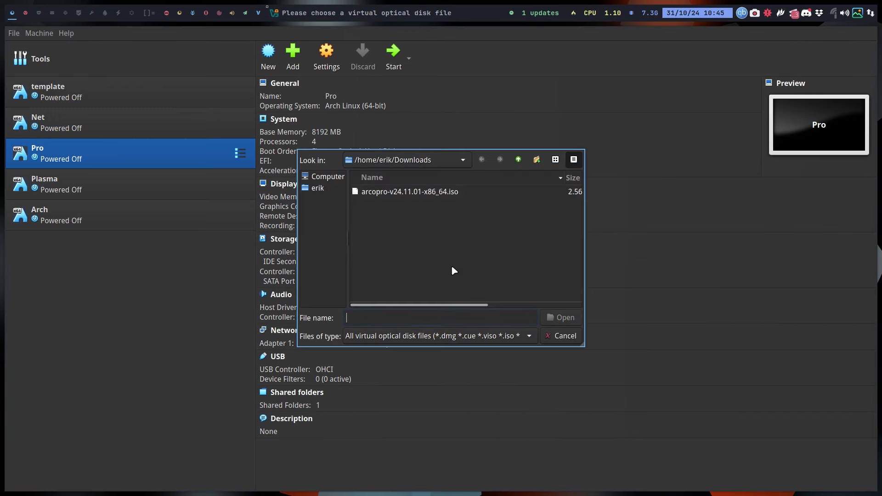
pyautogui.click(422, 193)
pyautogui.moveTo(429, 305); pyautogui.dragTo(563, 303)
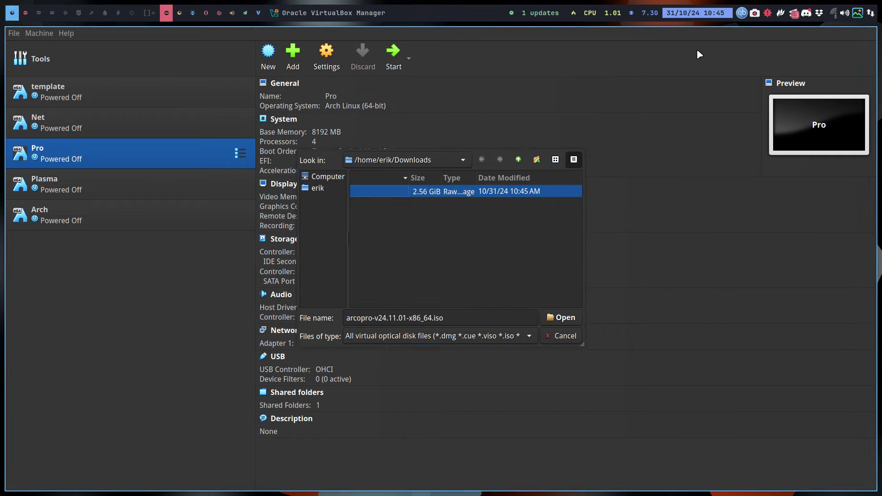
pyautogui.click(561, 318)
pyautogui.click(394, 53)
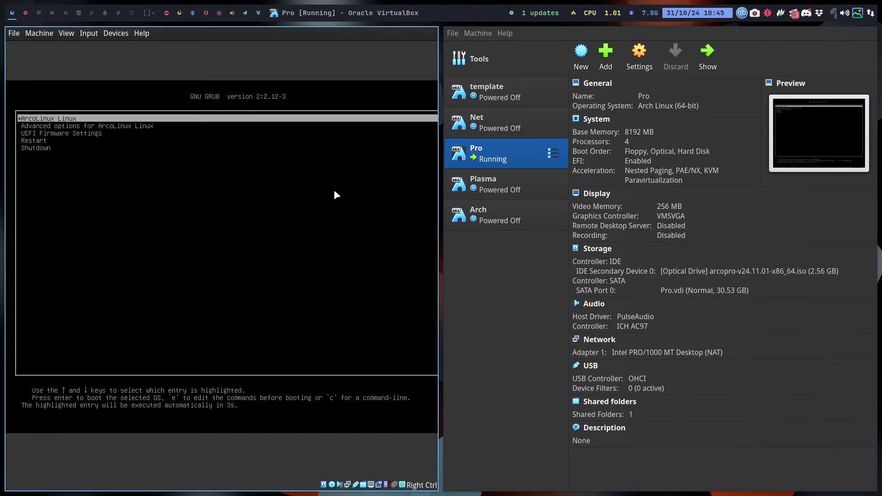
# Put the Pro VM in fullscreen and enter UEFI Firmware Settings from GRUB.
pyautogui.press('Control_R+f')
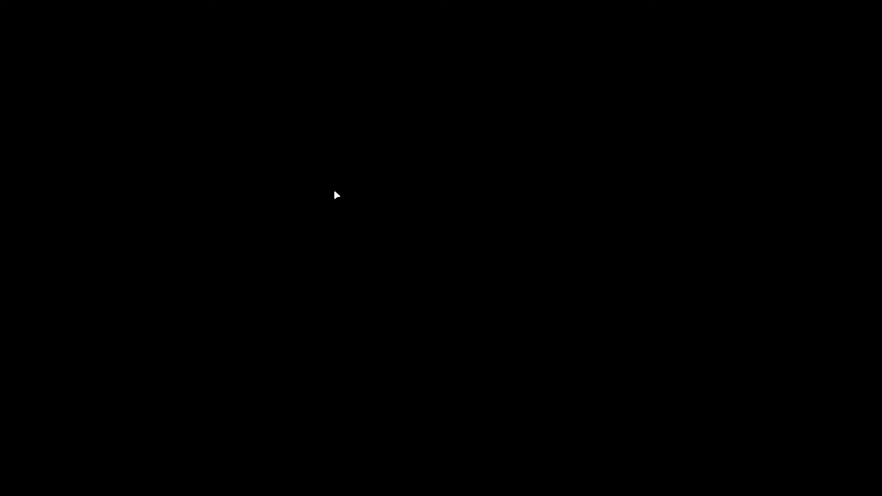
pyautogui.press('Down')
pyautogui.press('Down')
pyautogui.press('Return')
# Pick the UEFI VBOX CD-ROM entry in the Boot Manager and boot from it.
pyautogui.press('Down')
pyautogui.press('Down')
pyautogui.press('Return')
pyautogui.press('Down')
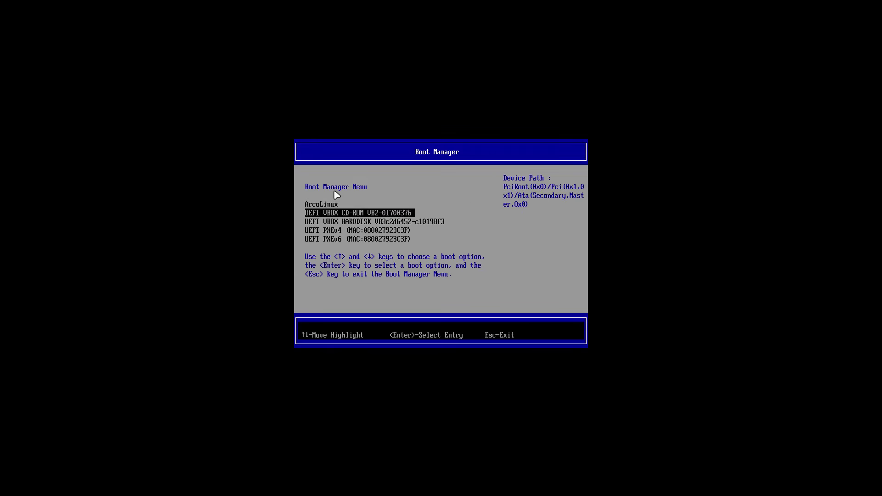
pyautogui.press('Return')
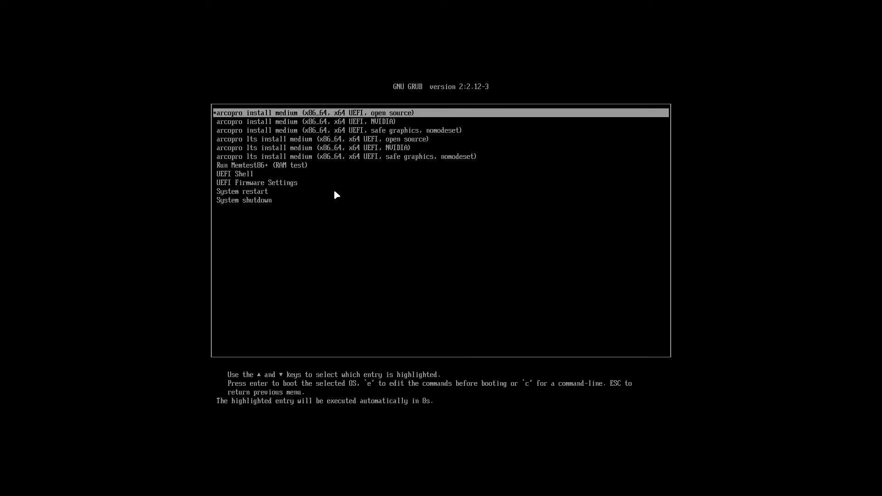
# Look over the lts and NVIDIA entries, then boot the first arcopro open-source entry.
pyautogui.press('Down')
pyautogui.press('Down')
pyautogui.press('Down')
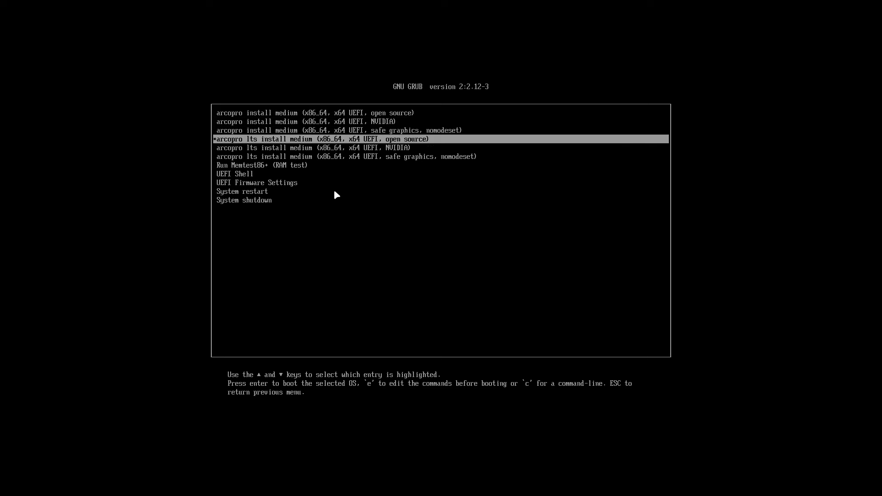
pyautogui.press('Up')
pyautogui.press('Up')
pyautogui.press('Up')
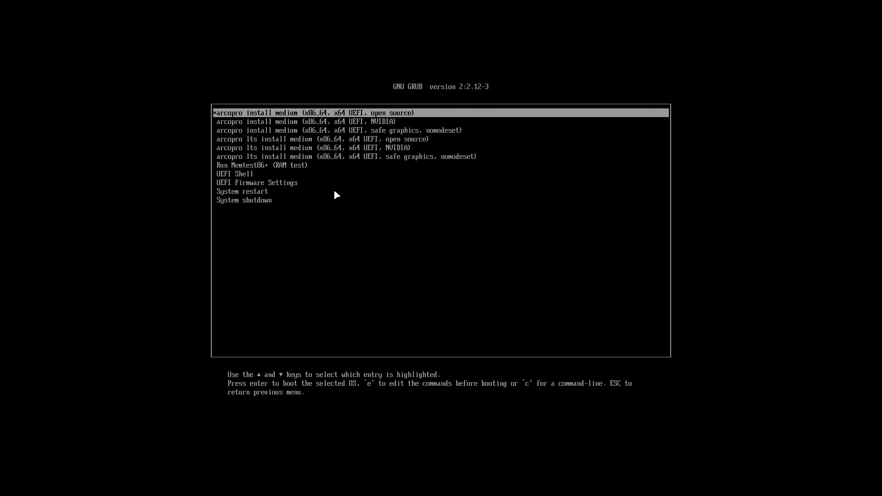
pyautogui.press('Down')
pyautogui.press('Down')
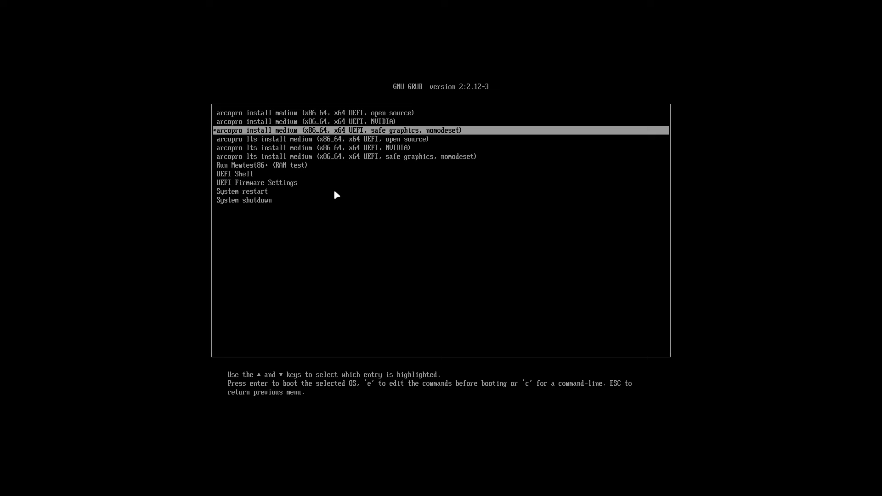
pyautogui.press('Up')
pyautogui.press('Up')
pyautogui.press('Return')
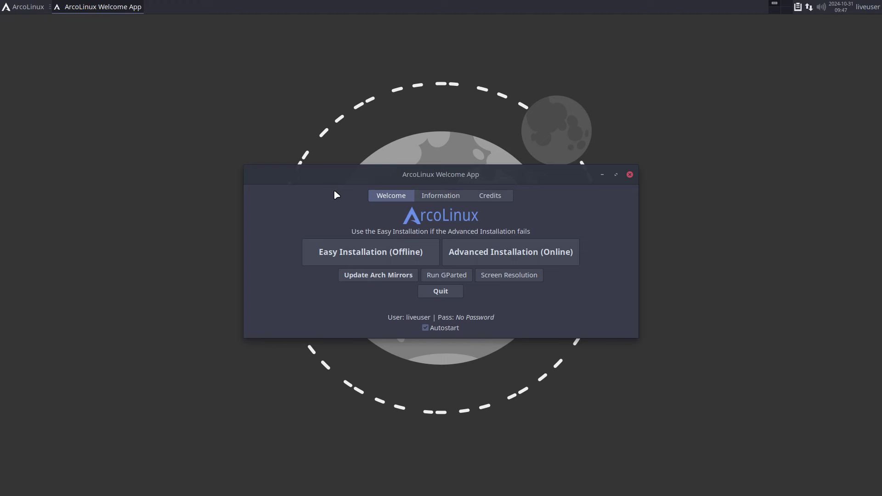
# Choose Advanced Installation (Online) with Grub, then go past the Welcome and Kernel pages.
pyautogui.click(540, 253)
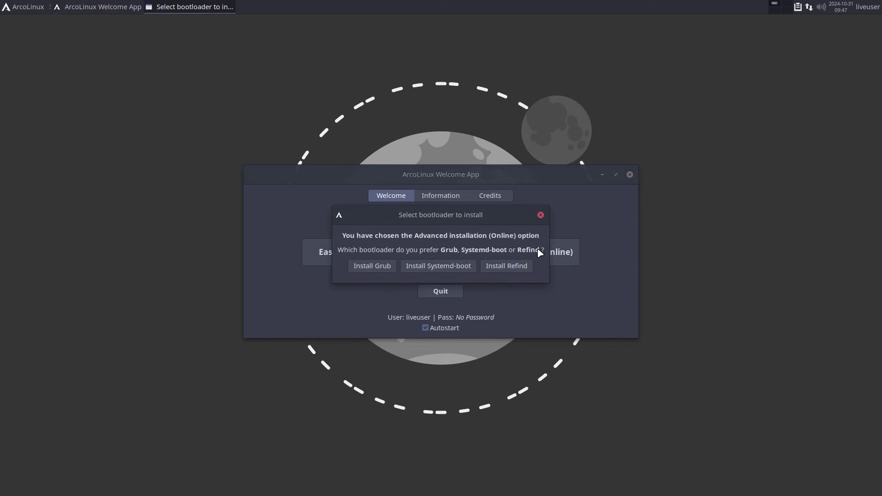
pyautogui.click(382, 268)
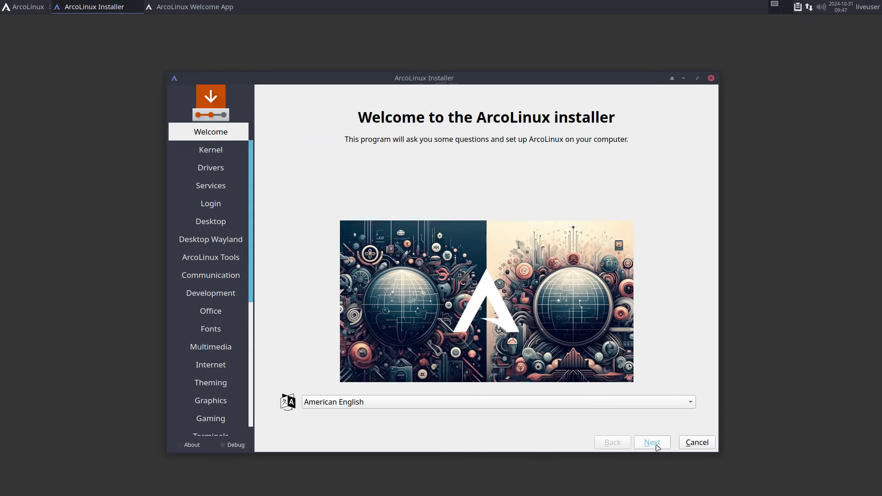
pyautogui.click(656, 445)
pyautogui.click(652, 442)
pyautogui.click(652, 442)
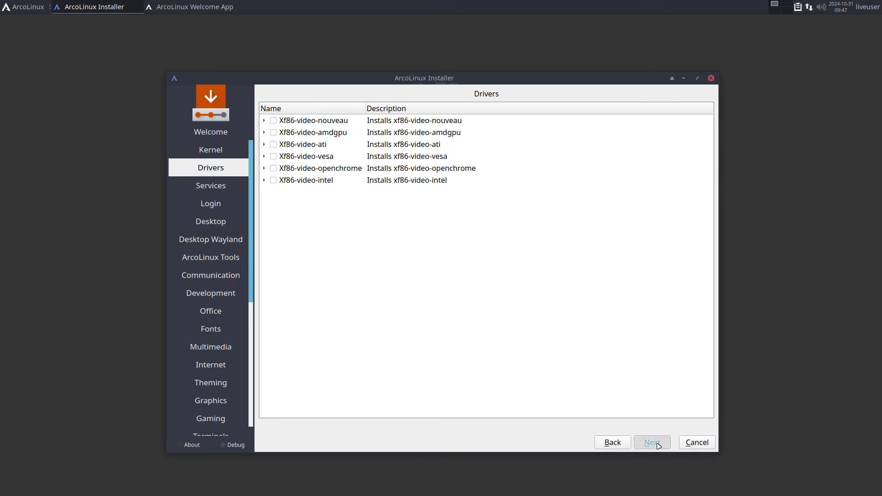
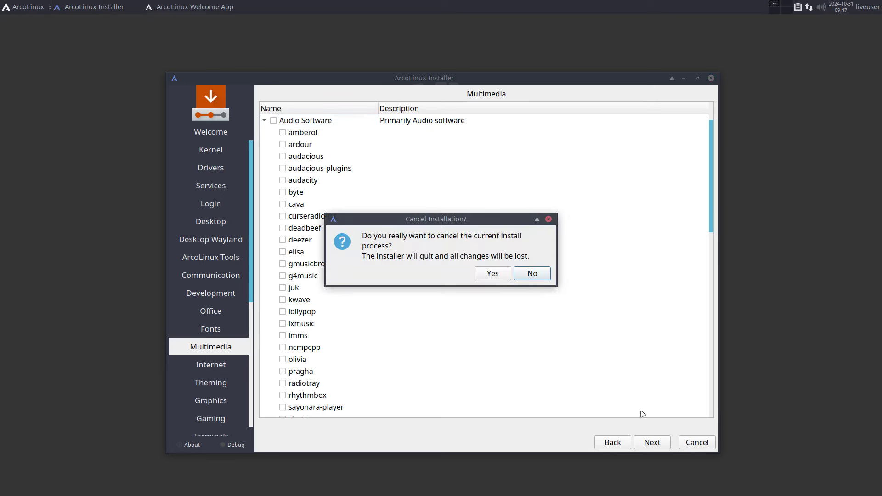
# Quit the current install and start the easy offline installation with Grub, accepting the location.
pyautogui.click(488, 277)
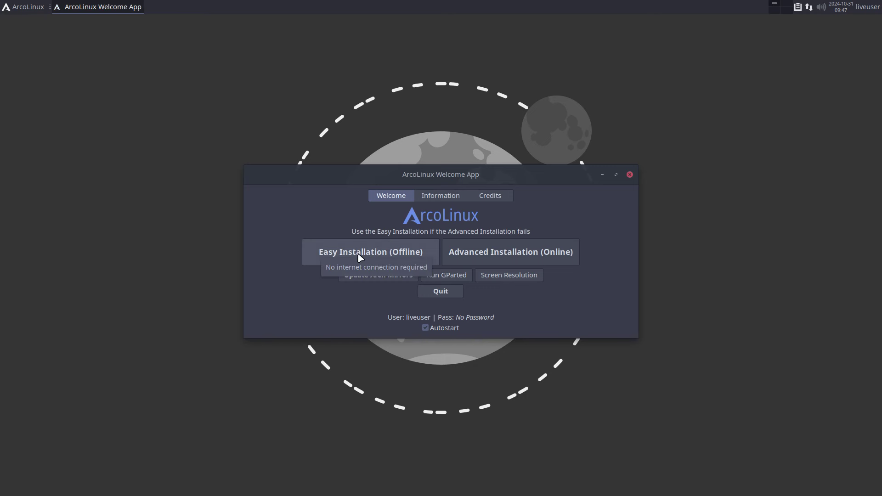
pyautogui.click(393, 254)
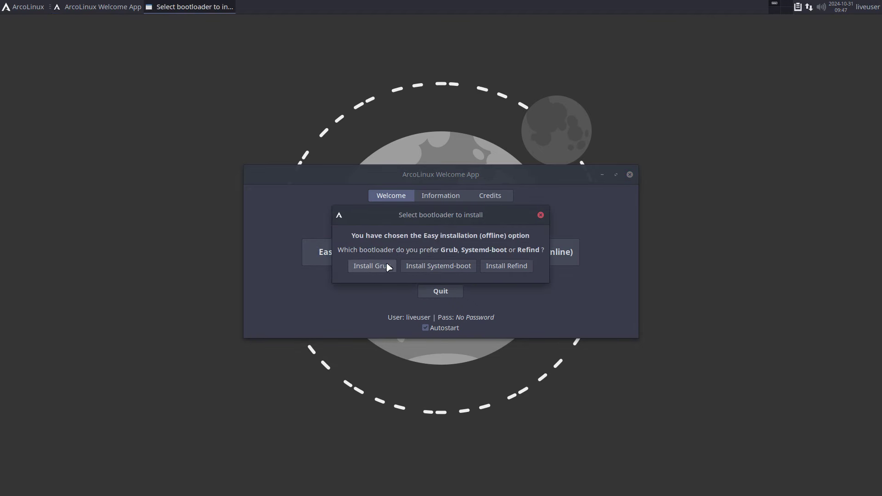
pyautogui.click(387, 268)
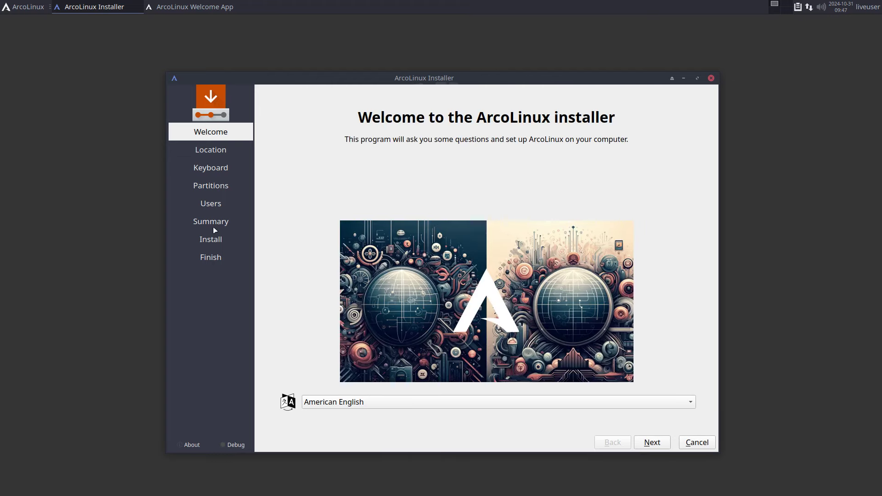
pyautogui.click(652, 445)
pyautogui.click(635, 440)
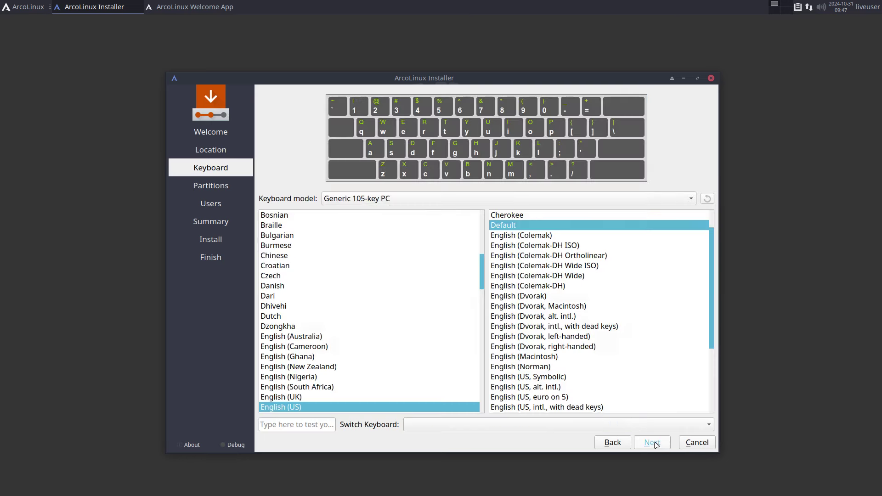
# Choose the Belgian keyboard layout and select erasing the whole disk for partitioning.
pyautogui.scroll(1, 340, 275)
pyautogui.scroll(1, 339, 274)
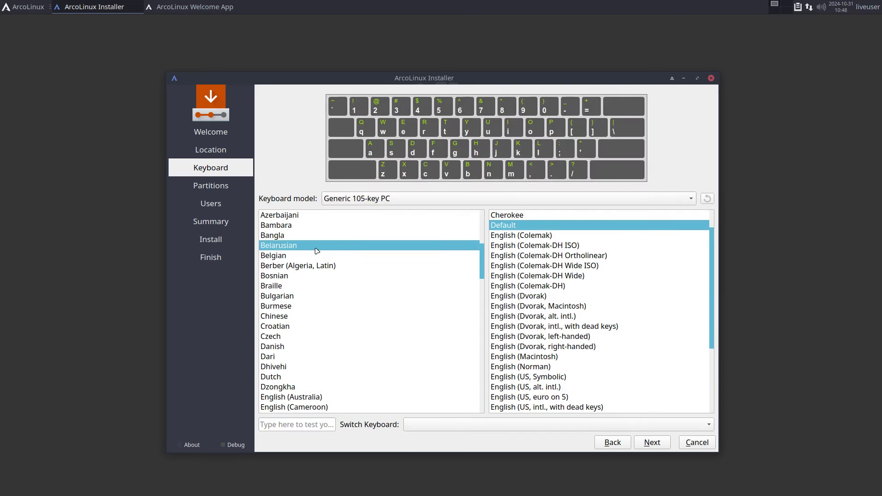
pyautogui.click(309, 255)
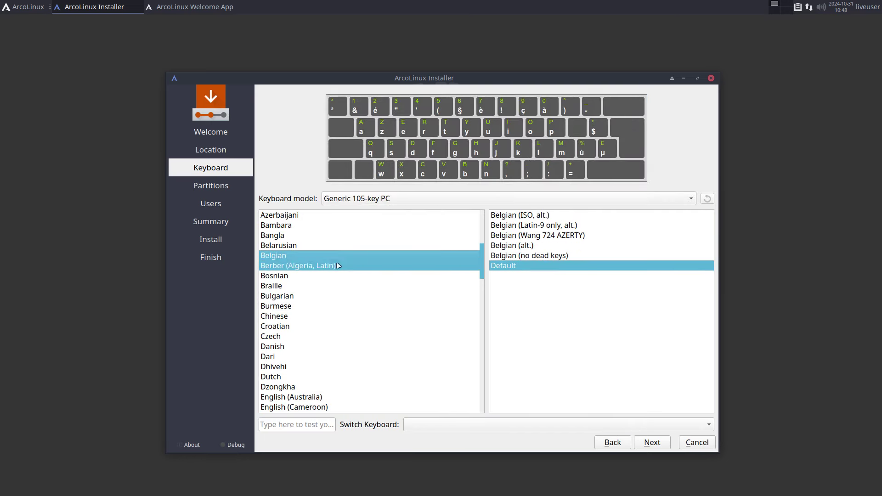
pyautogui.click(651, 442)
pyautogui.click(329, 172)
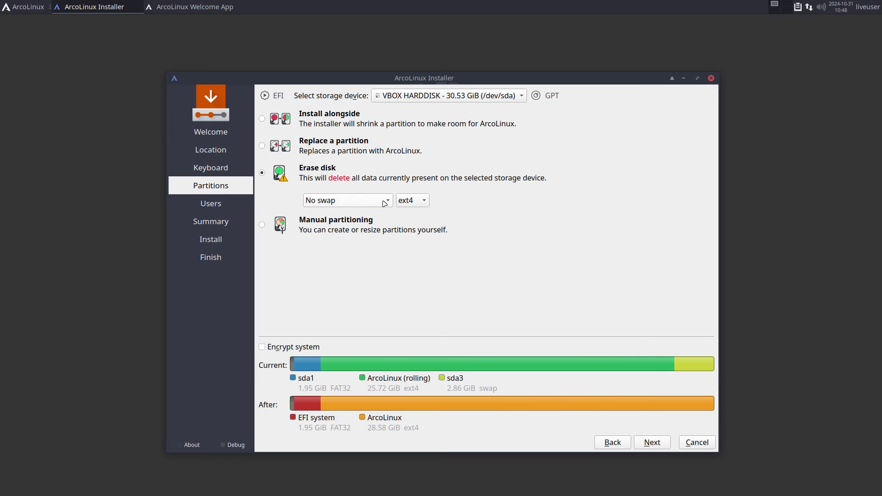
# Review the filesystem type options and keep ext4.
pyautogui.click(425, 202)
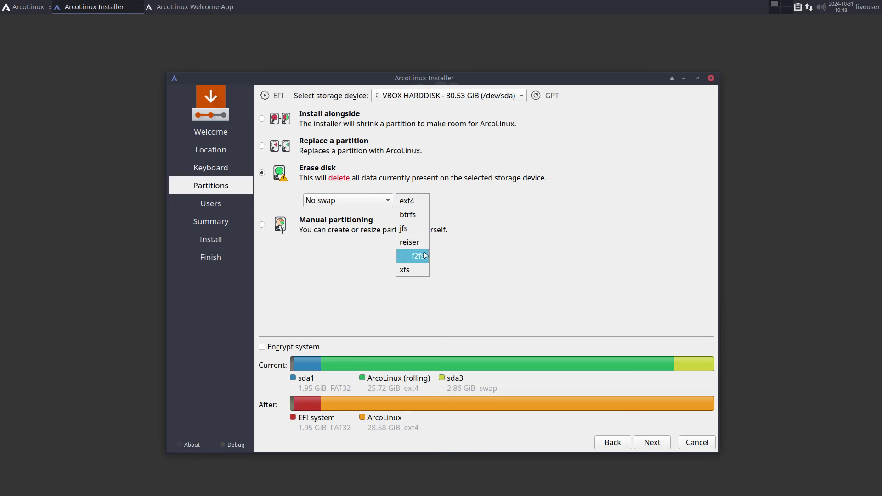
pyautogui.click(551, 257)
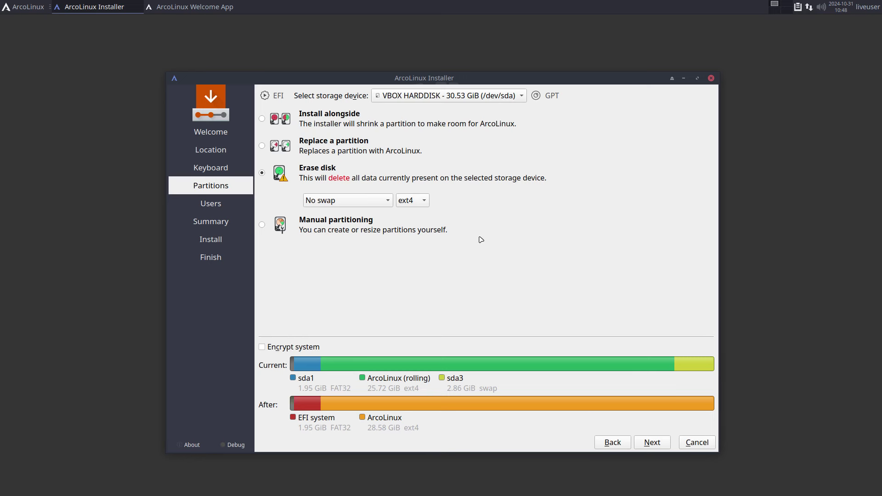
pyautogui.click(425, 202)
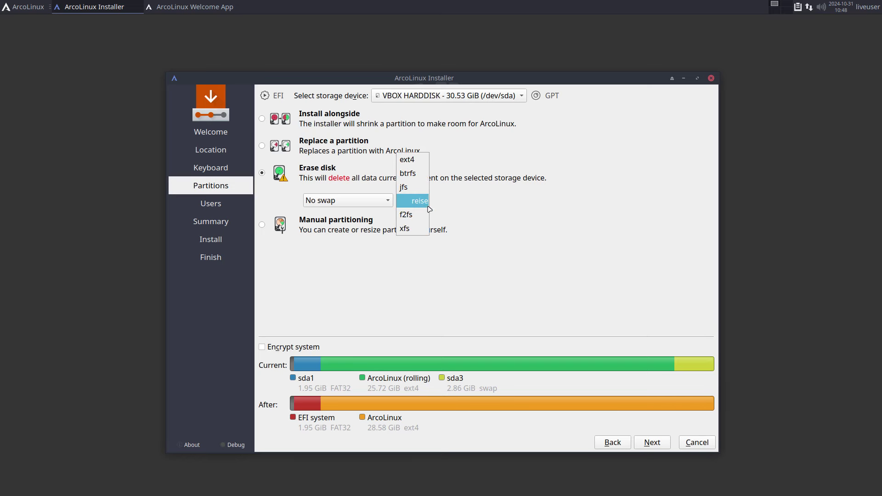
pyautogui.click(490, 294)
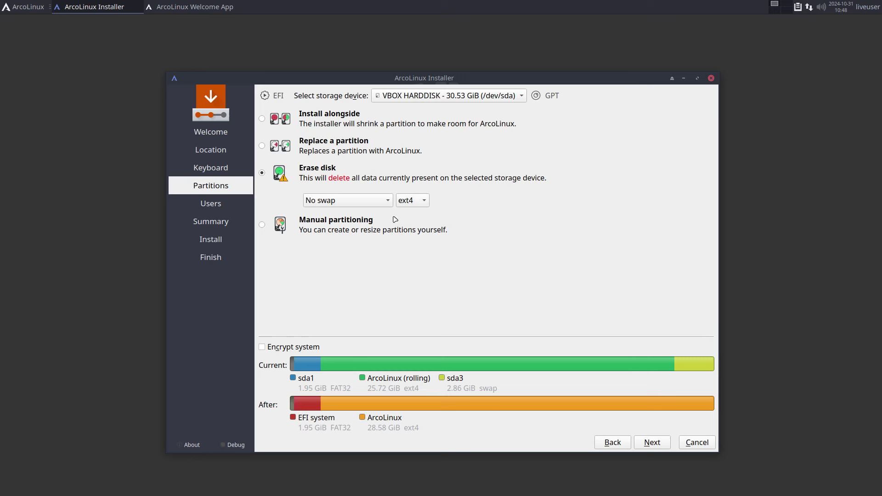
# Set the swap option to Swap without hibernation (2.86 GiB) and continue to Users.
pyautogui.click(381, 205)
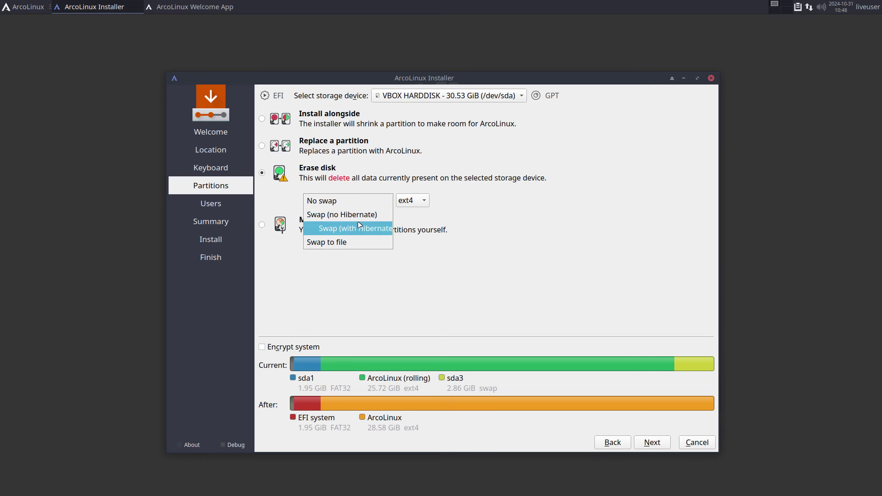
pyautogui.click(363, 216)
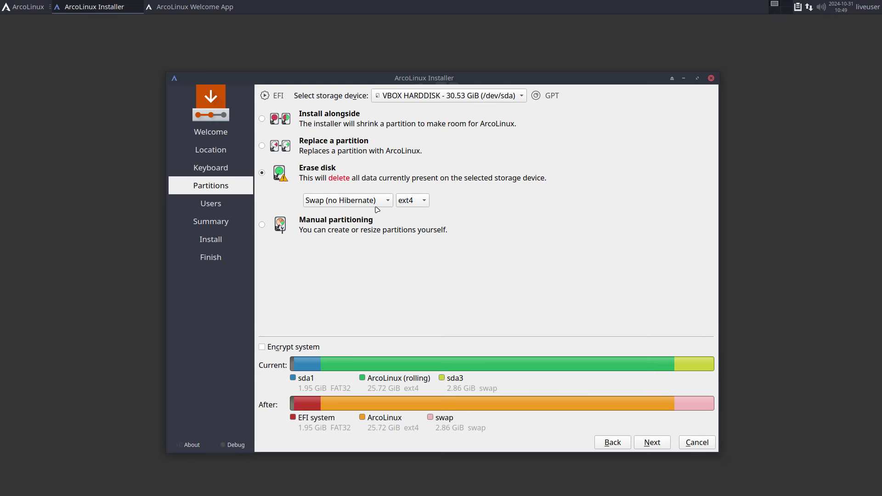
pyautogui.click(382, 203)
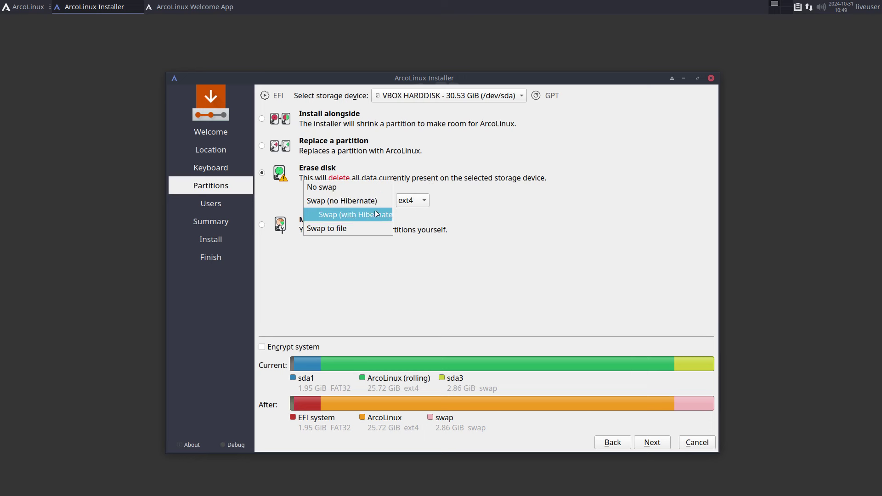
pyautogui.click(377, 215)
pyautogui.click(377, 202)
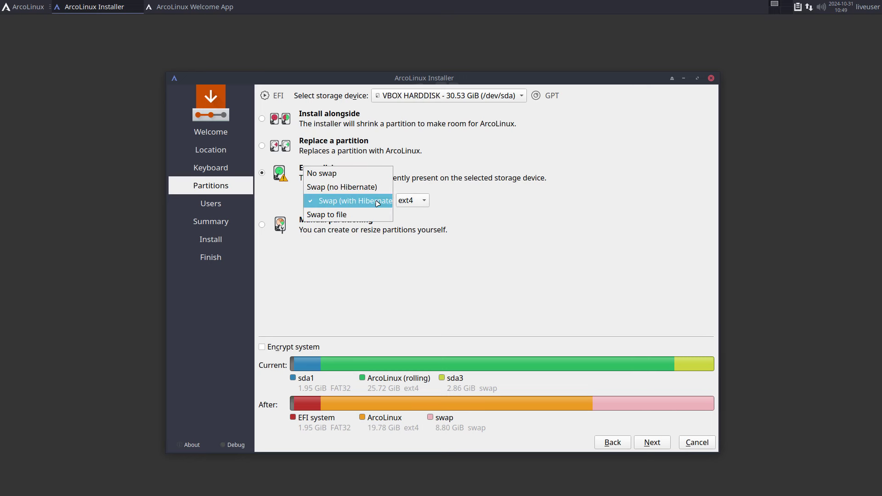
pyautogui.click(361, 188)
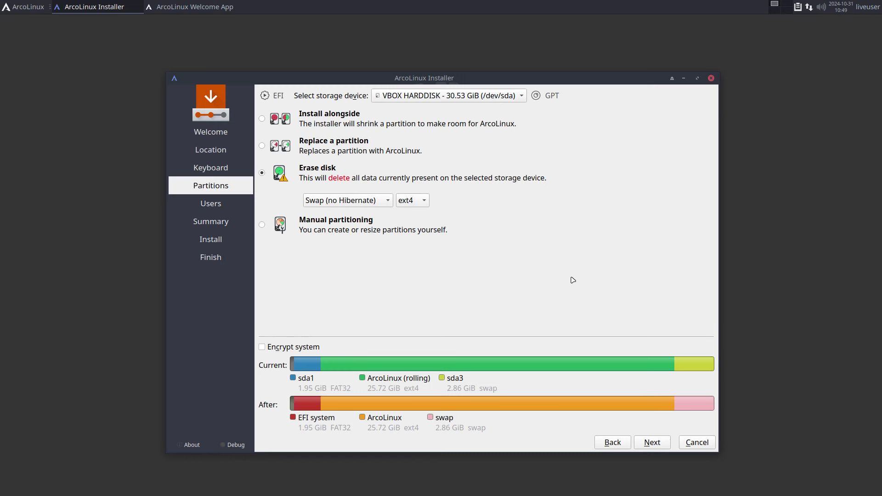
pyautogui.click(641, 444)
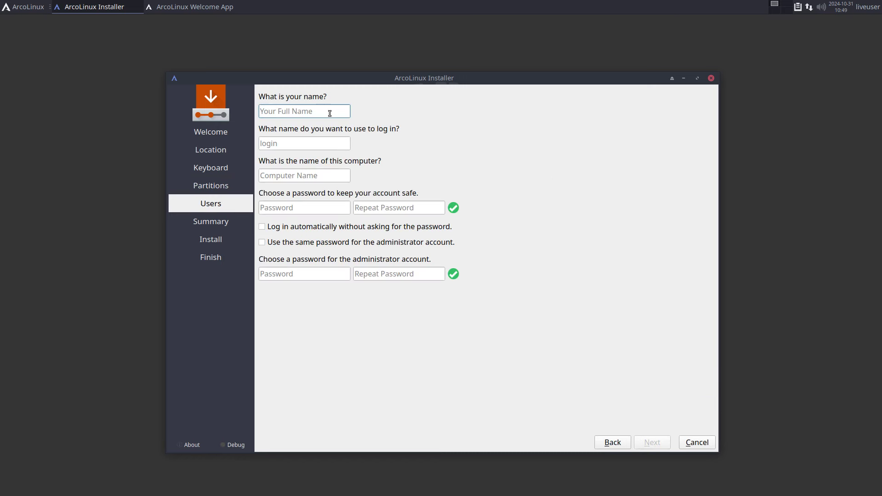
# Enter the user's name and password, enable automatic login, and reuse the password for administrator.
pyautogui.press('Tab')
pyautogui.press('Tab')
pyautogui.press('Tab')
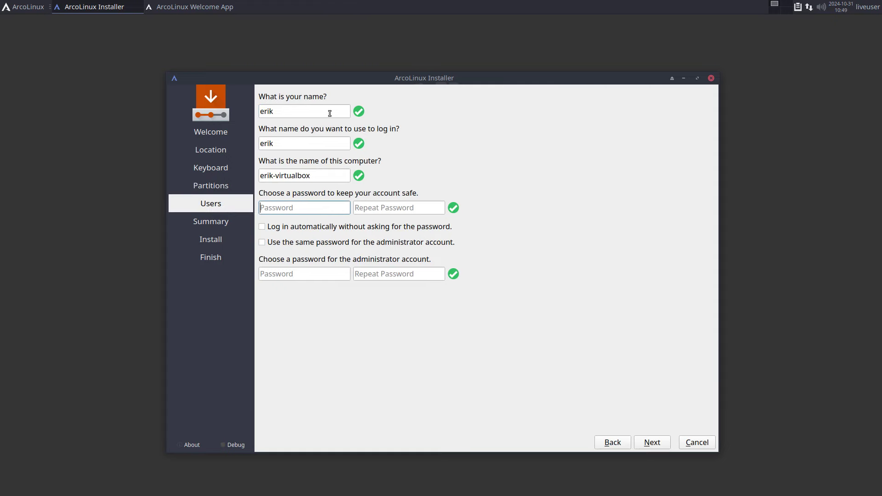
pyautogui.press('Tab')
pyautogui.press('Tab')
pyautogui.press('Tab')
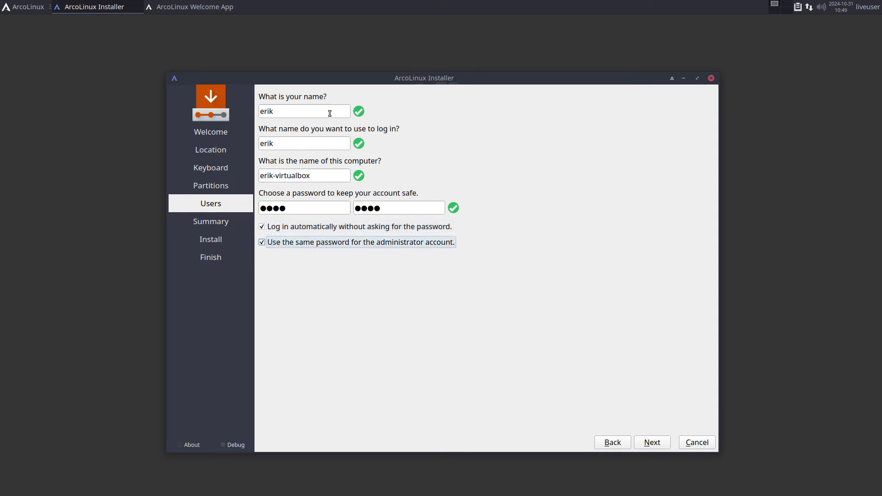
# Start the installation from the summary and confirm Install Now.
pyautogui.click(662, 444)
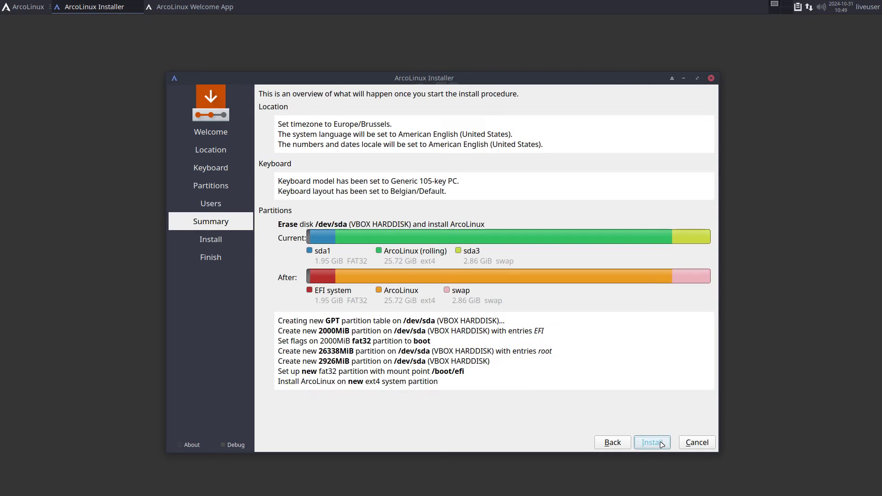
pyautogui.click(662, 442)
pyautogui.click(497, 277)
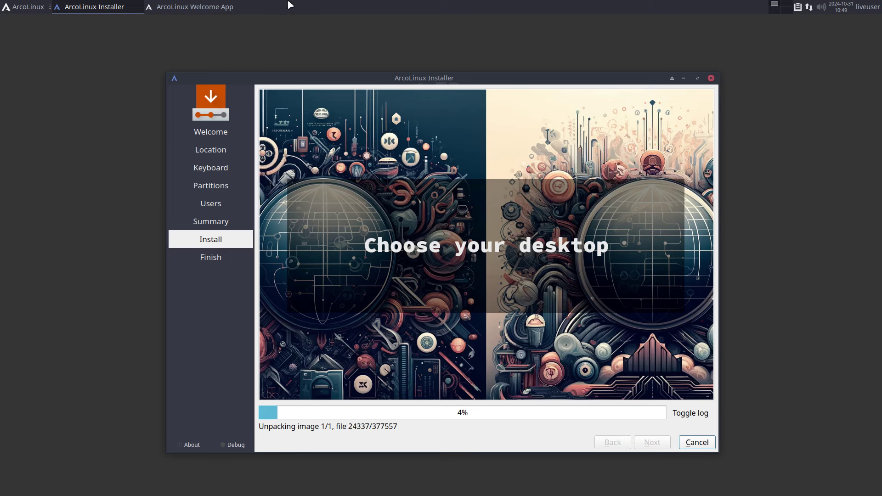
# Open and close the ArcoLinux applications menu while the installation finishes.
pyautogui.click(45, 8)
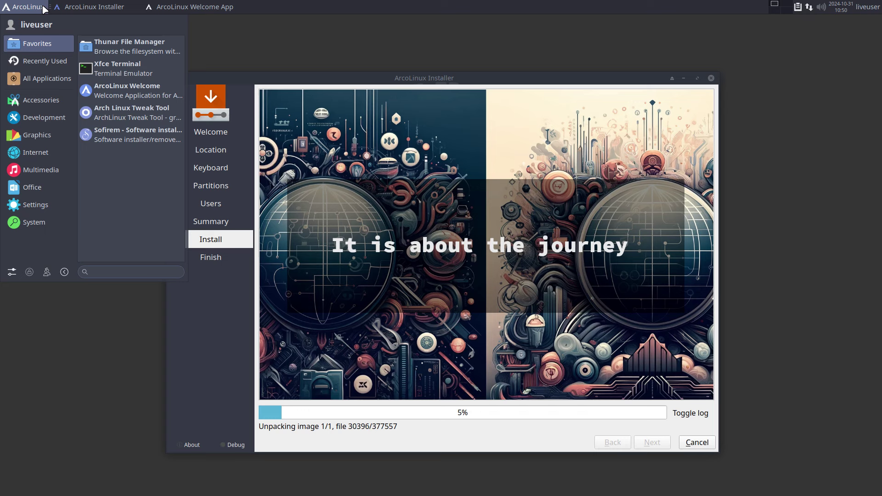
pyautogui.click(472, 82)
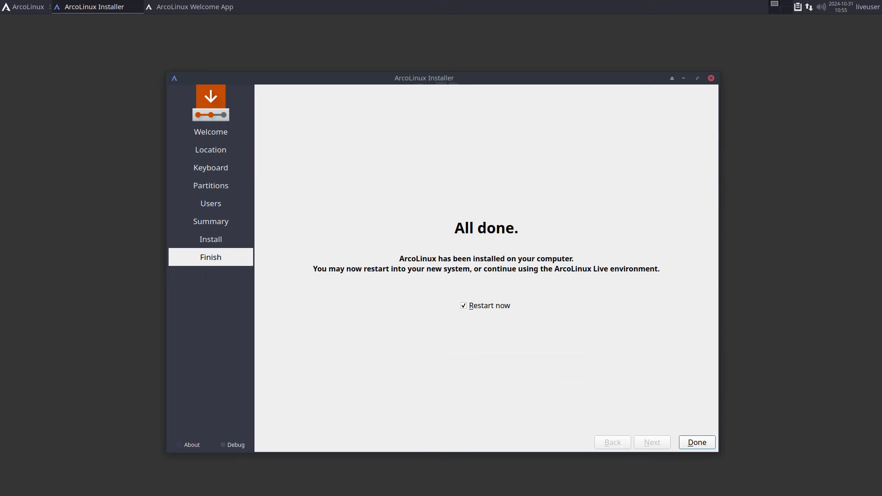
# Restart into the installed ArcoLinux from the boot menu and leave full-screen VM mode.
pyautogui.click(705, 443)
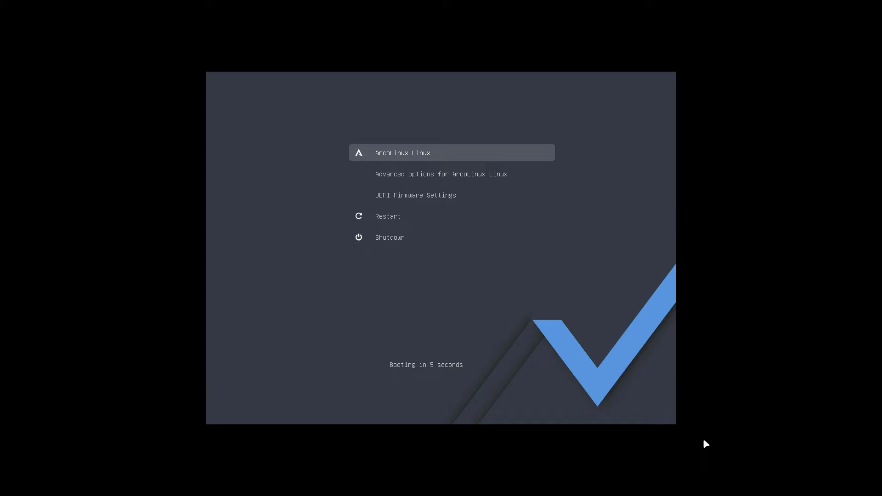
pyautogui.press('Return')
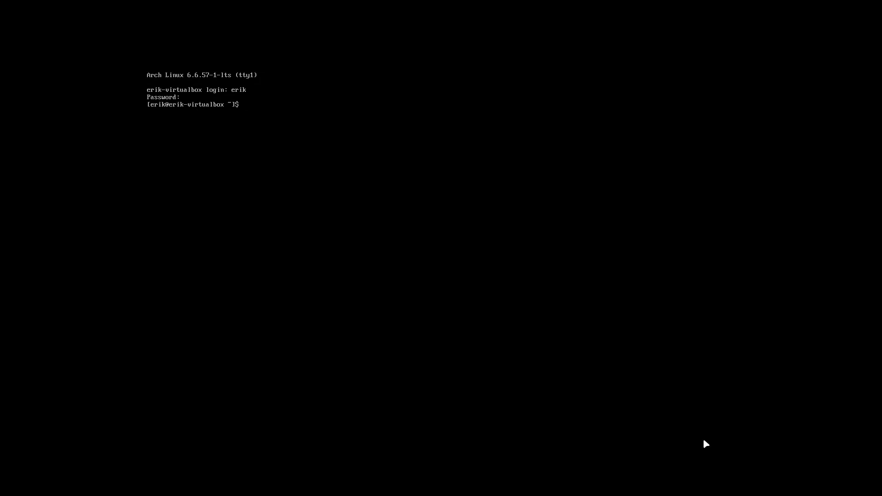
pyautogui.press('Control_R+f')
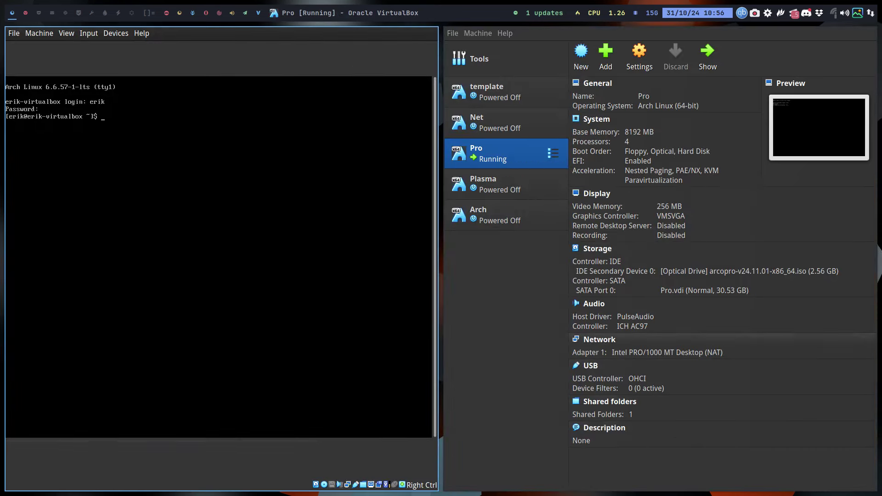
# In the browser, open a new tab and load arcolinuxd.com.
pyautogui.click(26, 14)
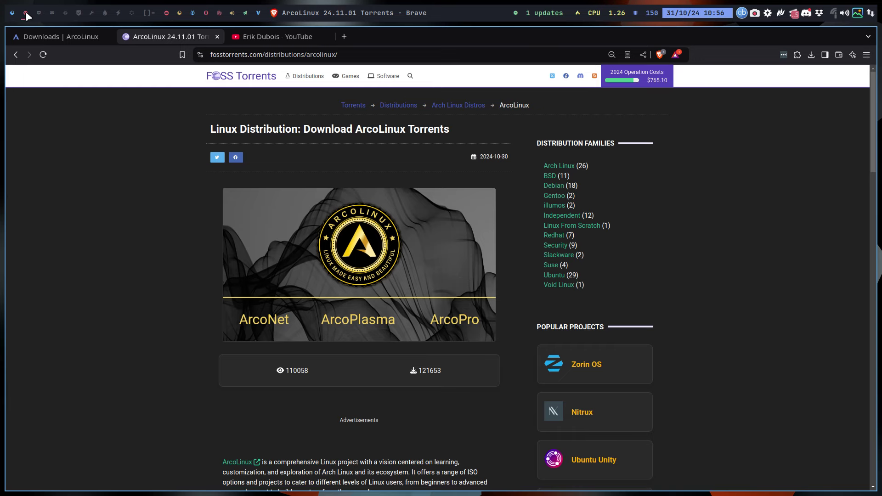
pyautogui.click(295, 37)
pyautogui.click(344, 36)
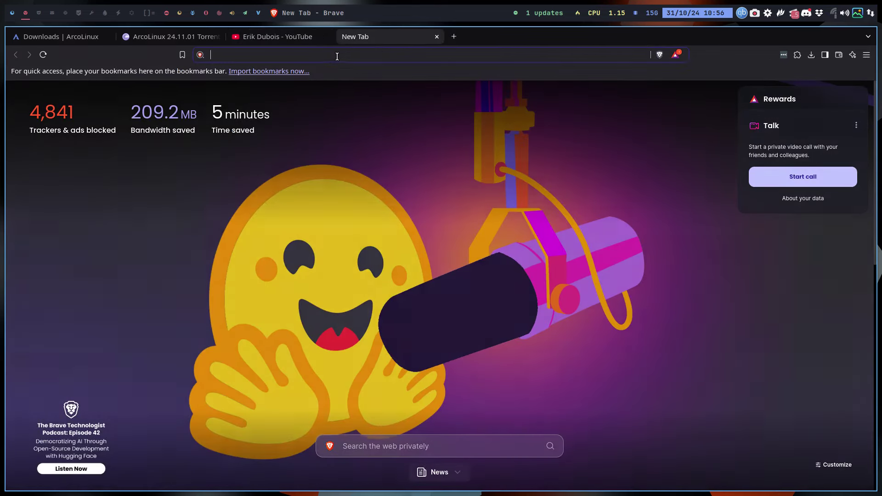
pyautogui.write('arcol')
pyautogui.write('inuxd')
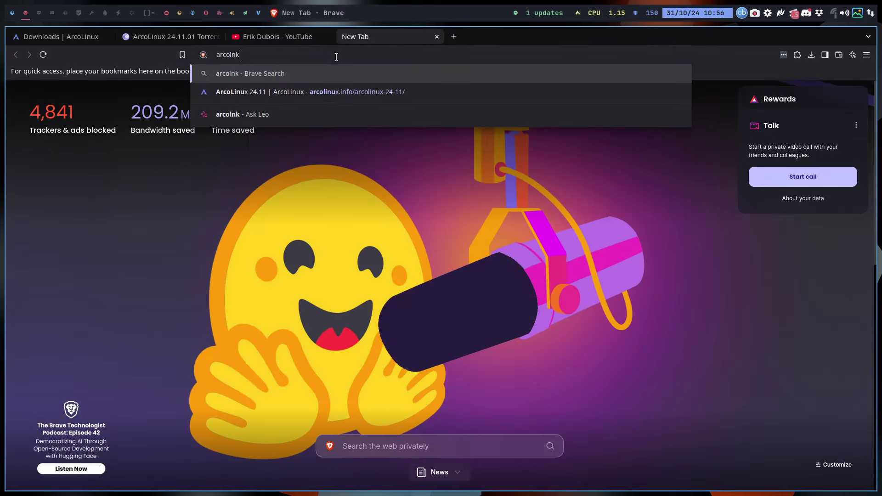
pyautogui.write('.')
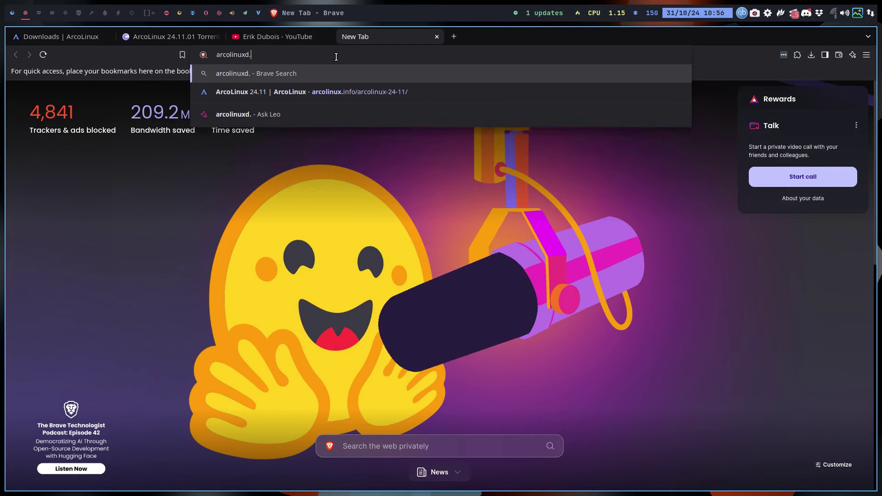
pyautogui.write('com')
pyautogui.press('Return')
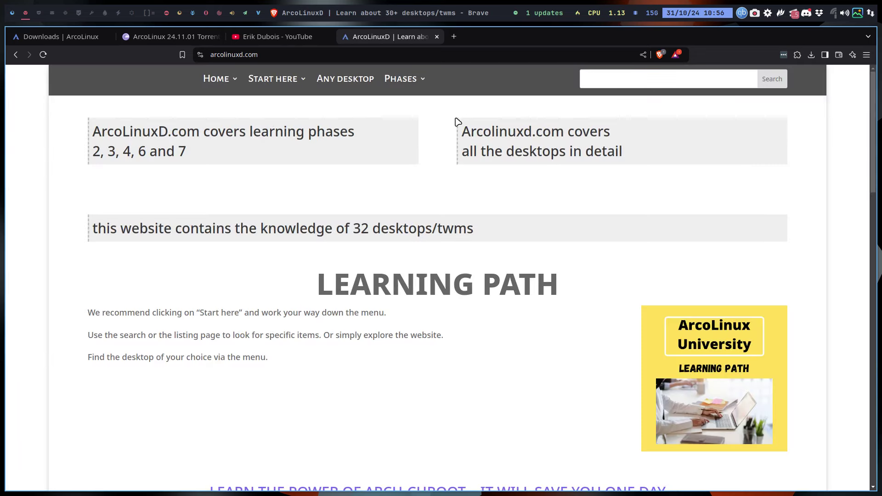
# Open the Arch Linux All in one page via Phases > Phase 7.
pyautogui.moveTo(419, 79)
pyautogui.moveTo(435, 218)
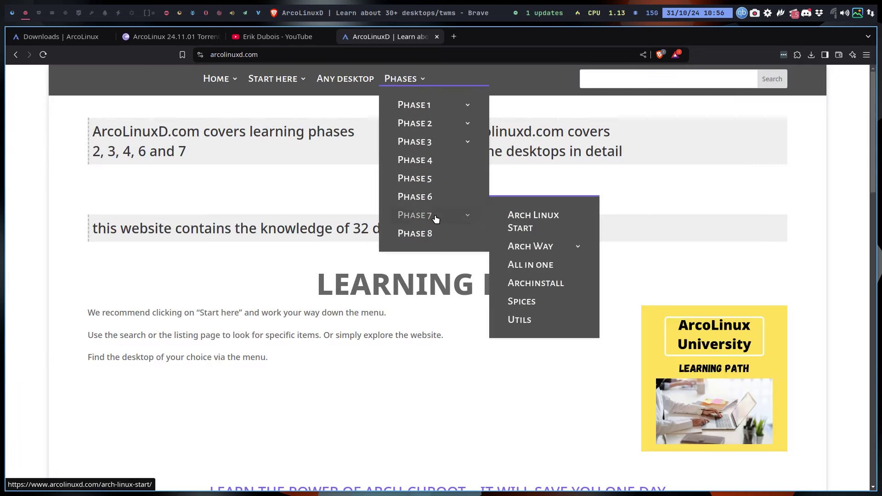
pyautogui.moveTo(536, 248)
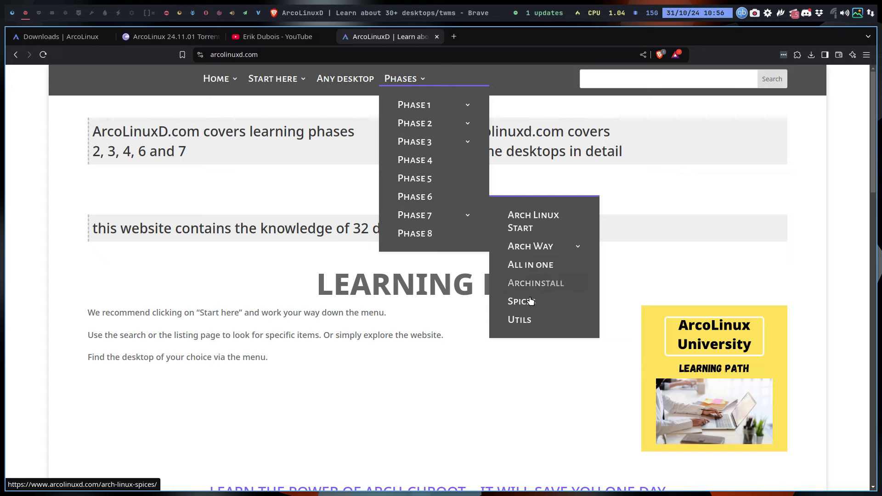
pyautogui.click(531, 266)
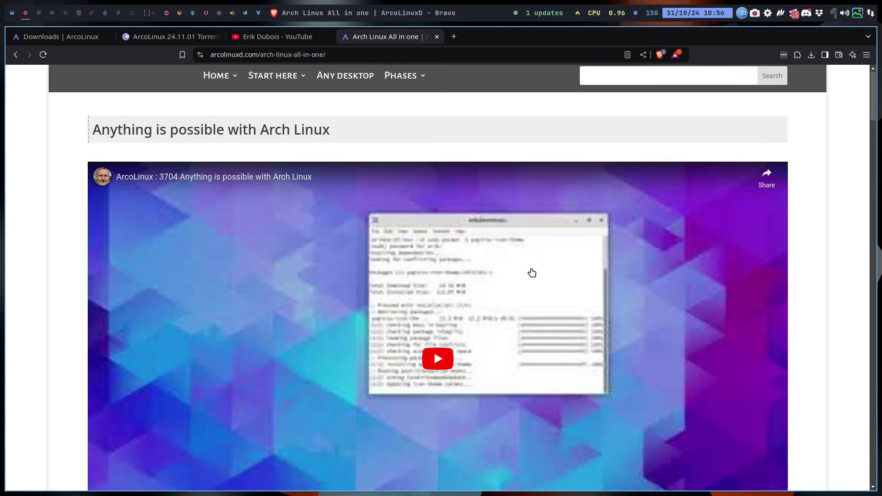
# Scroll through the All in one page's Arch Linux installation tutorial cards.
pyautogui.scroll(-12, 532, 270)
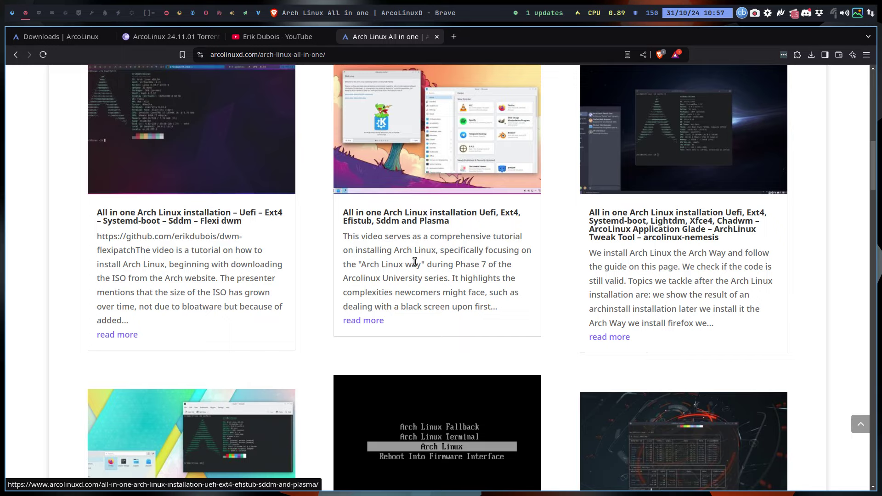
pyautogui.scroll(-1, 719, 271)
pyautogui.scroll(-7, 719, 271)
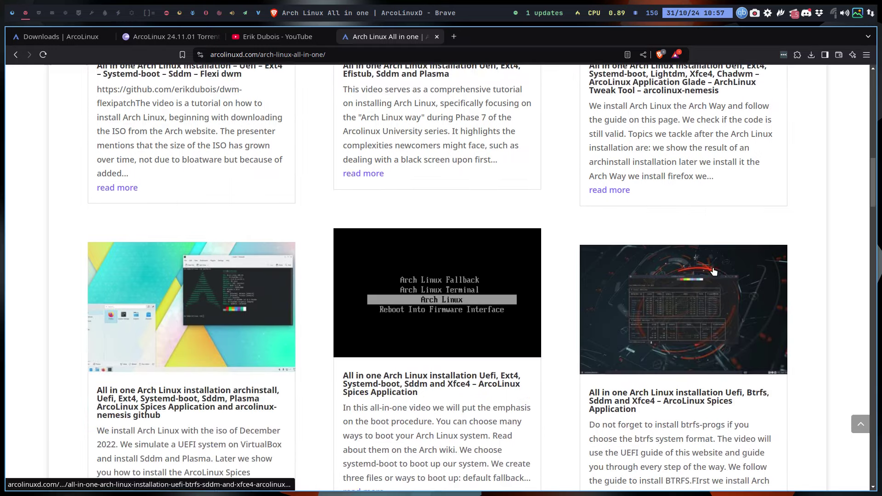
pyautogui.scroll(-2, 685, 266)
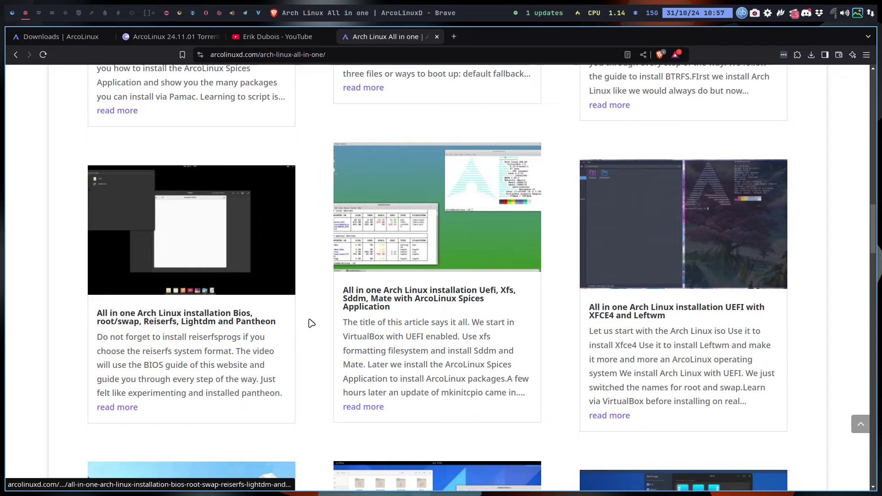
pyautogui.scroll(-3, 711, 319)
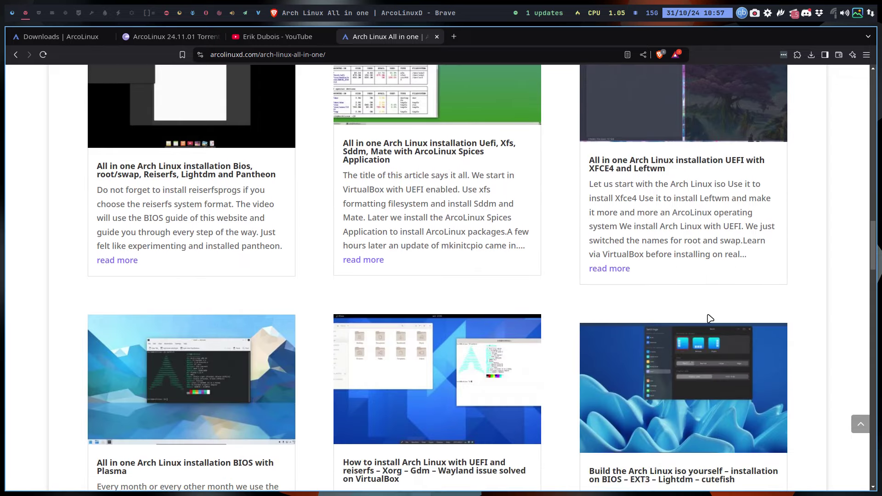
# Search 'arch wiki display manager' in a new tab and open the Display manager ArchWiki result.
pyautogui.click(451, 36)
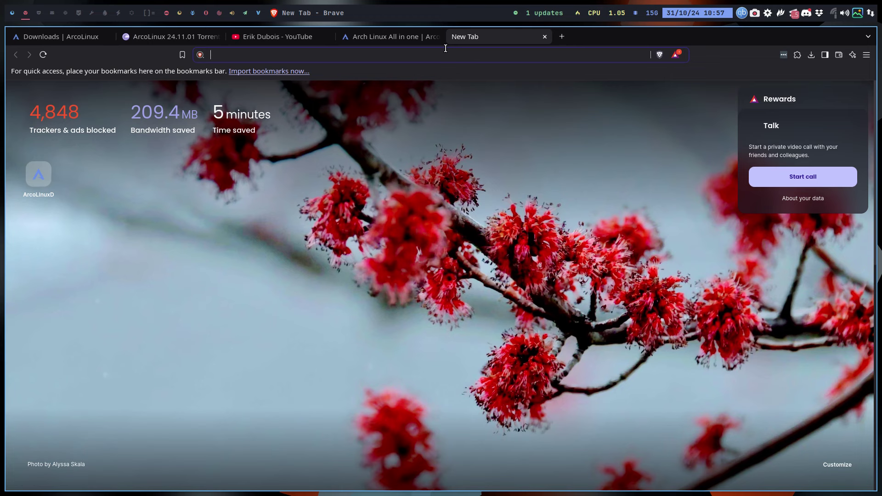
pyautogui.write('arc')
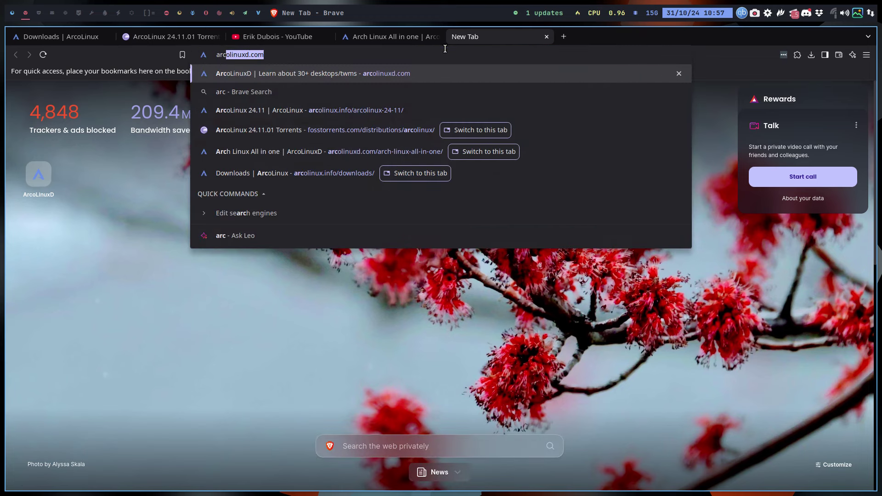
pyautogui.write('h wiki ')
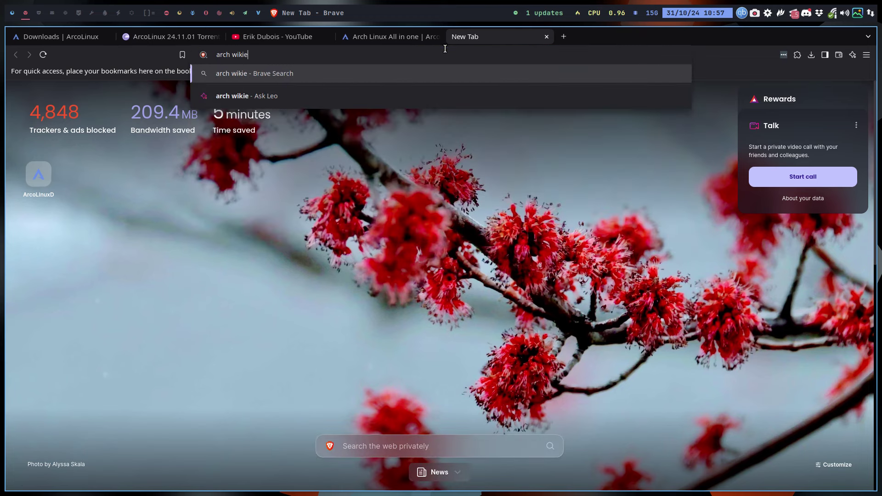
pyautogui.write('display manager')
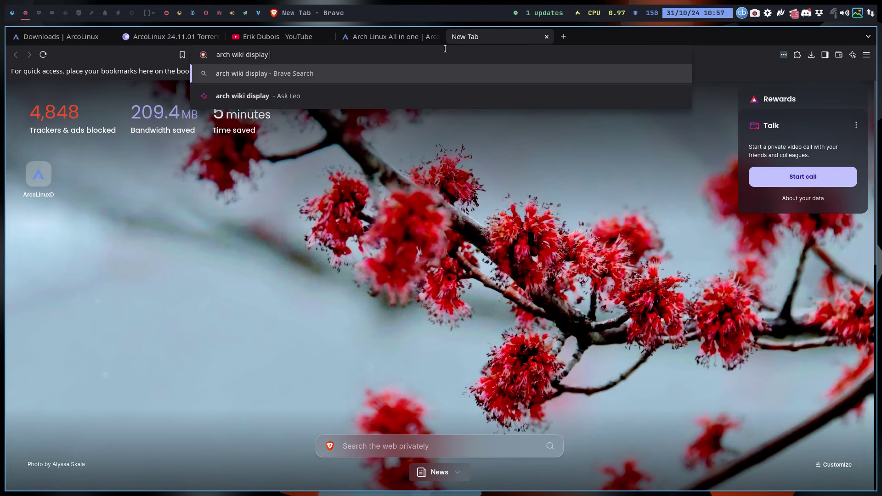
pyautogui.press('Return')
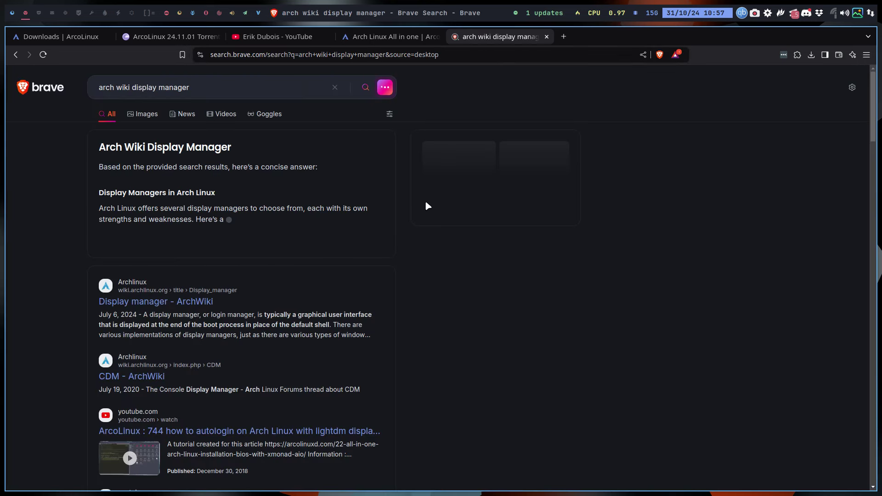
pyautogui.click(154, 301)
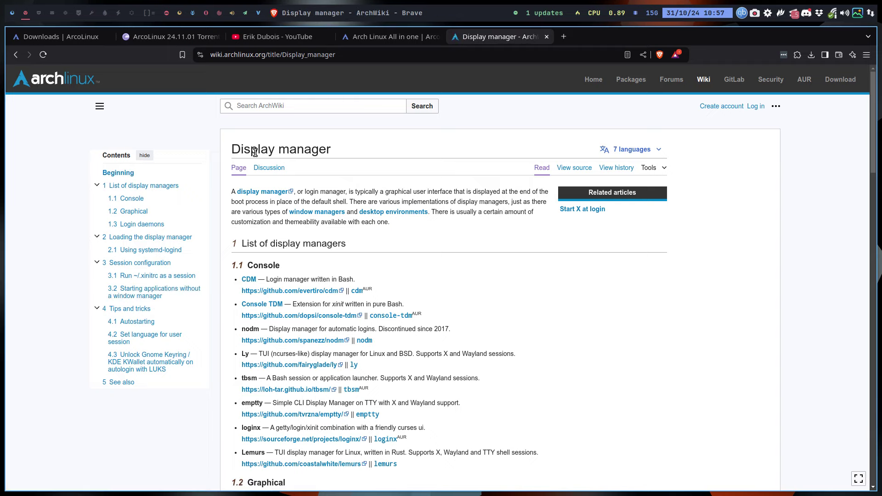
# Read the ArchWiki 'Loading the display manager' section, highlight sddm.service, then return to YouTube.
pyautogui.scroll(-2, 343, 261)
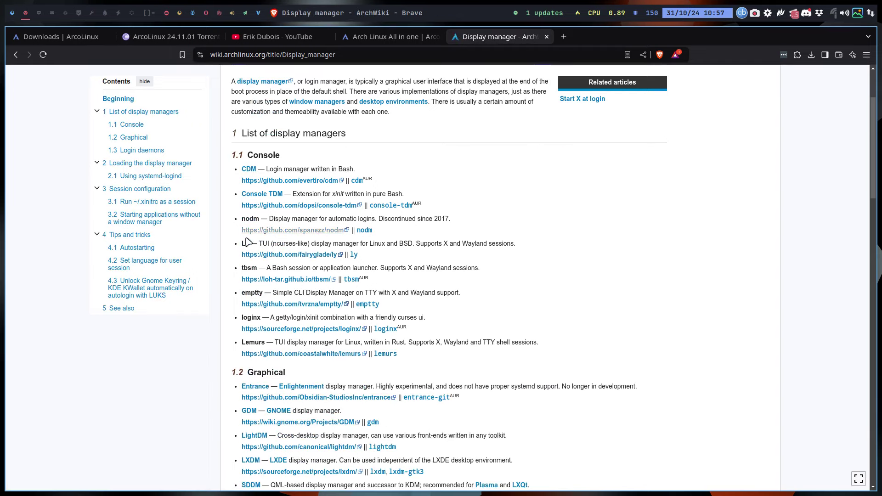
pyautogui.click(247, 255)
pyautogui.scroll(-3, 266, 208)
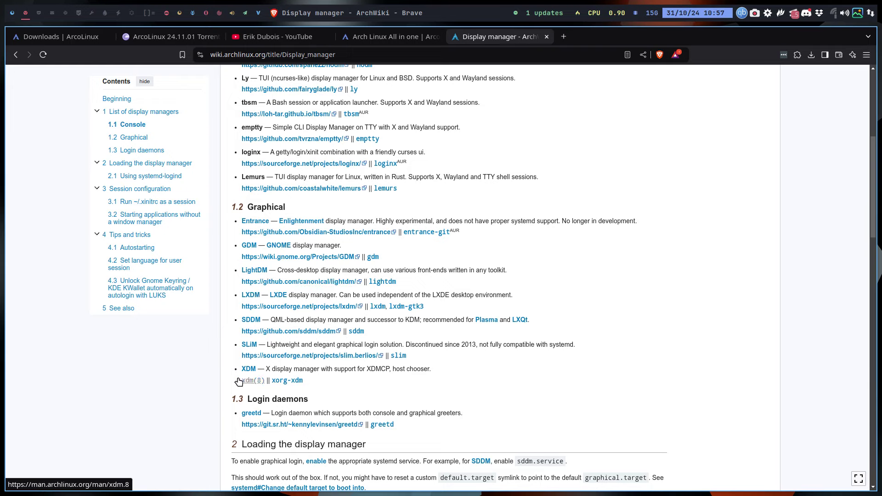
pyautogui.scroll(-3, 197, 381)
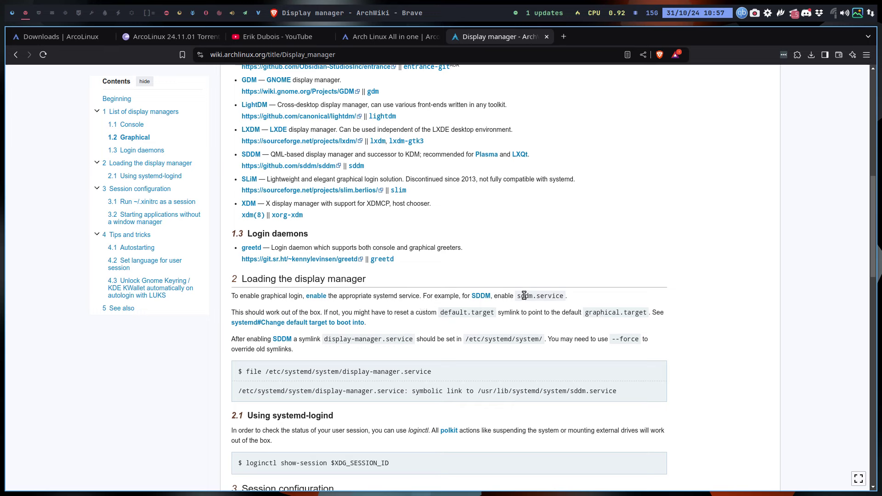
pyautogui.moveTo(568, 296); pyautogui.dragTo(517, 296)
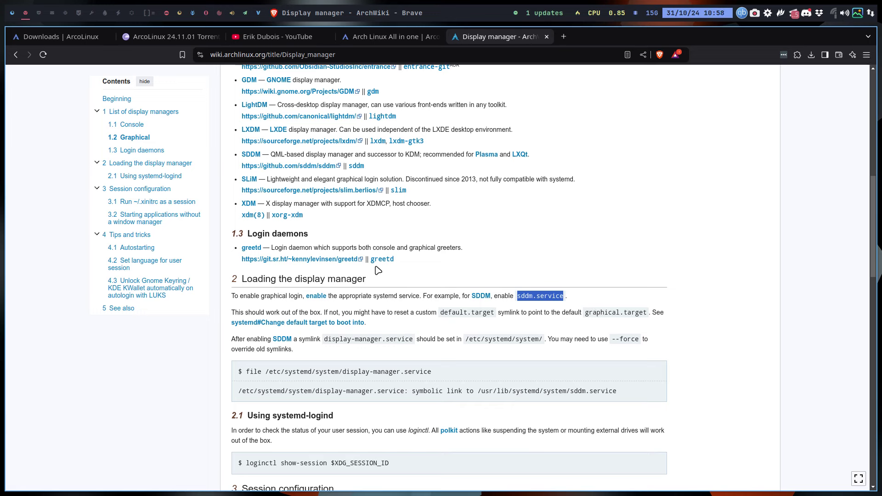
pyautogui.click(402, 39)
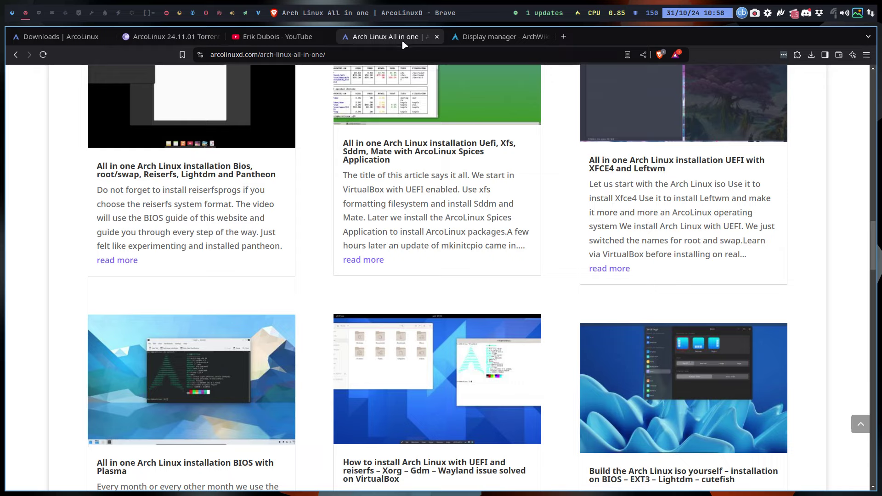
pyautogui.click(283, 39)
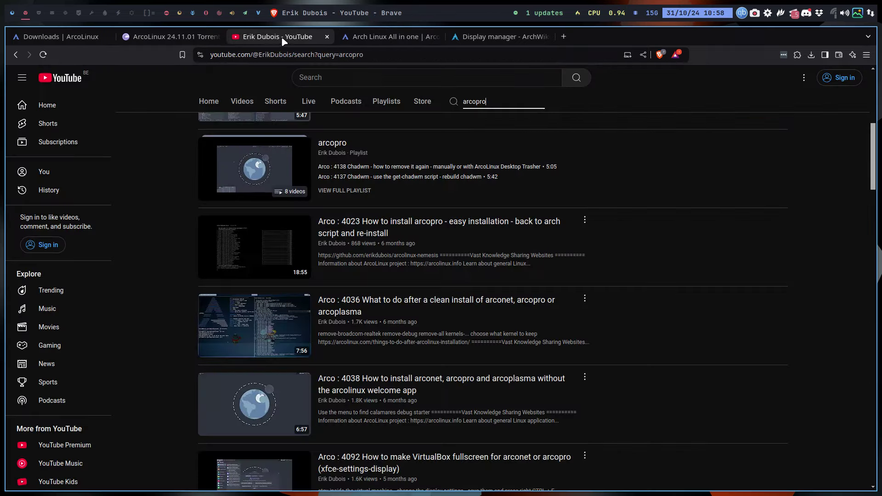
# In the full-screen Pro VM, run the pacman system upgrade and accept the package upgrades.
pyautogui.click(13, 16)
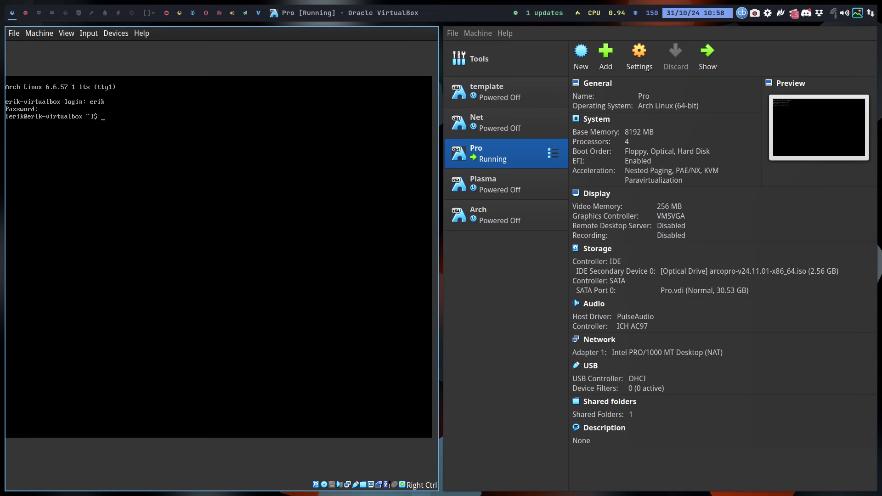
pyautogui.hotkey('ctrl', 'f')
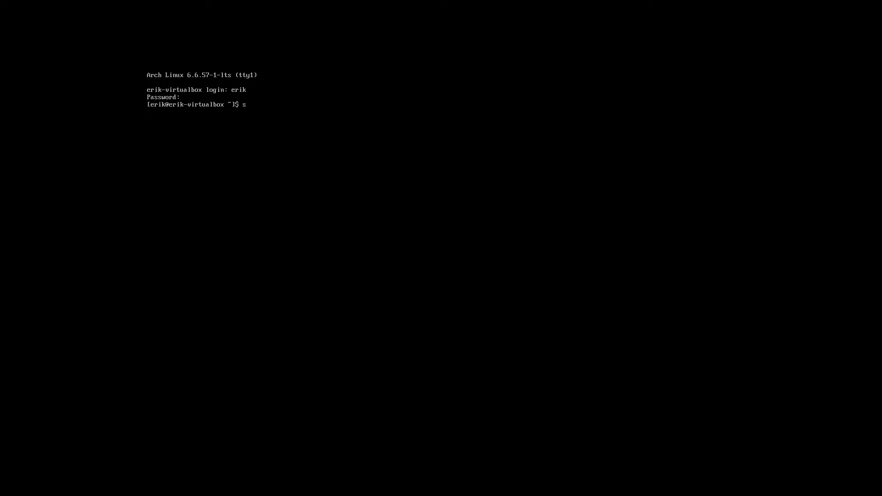
pyautogui.write('date')
pyautogui.press('Return')
pyautogui.press('Return')
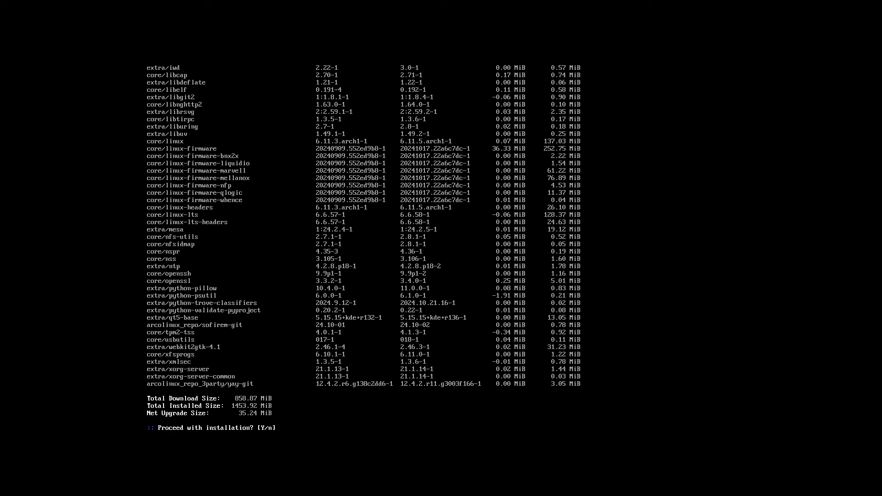
pyautogui.press('Return')
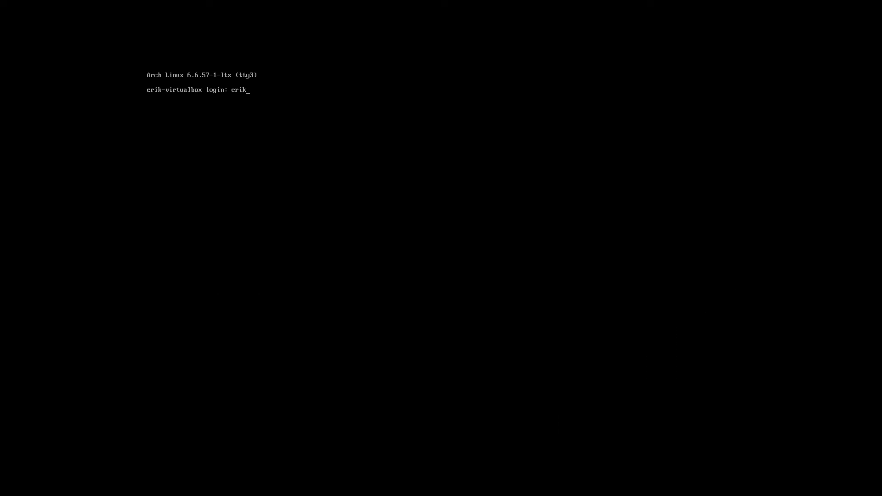
# Log in on tty3, list the home folders with ls, and tab-complete 'sudo pacman -R arco' to show arcolinux packages.
pyautogui.press('Return')
pyautogui.press('Return')
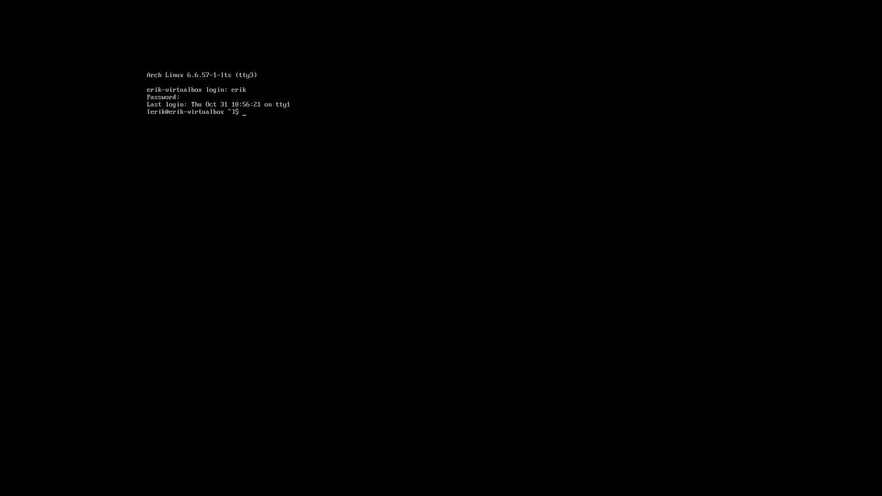
pyautogui.write('ls')
pyautogui.press('Return')
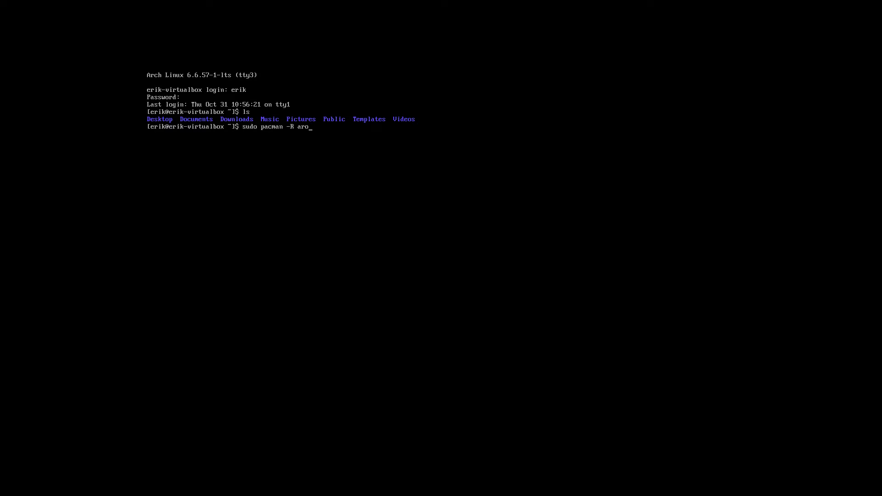
pyautogui.write('sudo pacman -R arco')
pyautogui.press('Tab')
pyautogui.press('Tab')
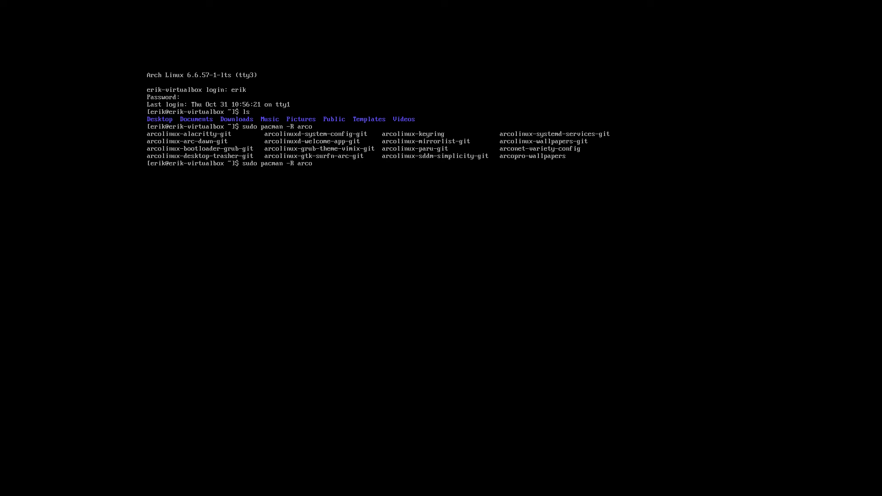
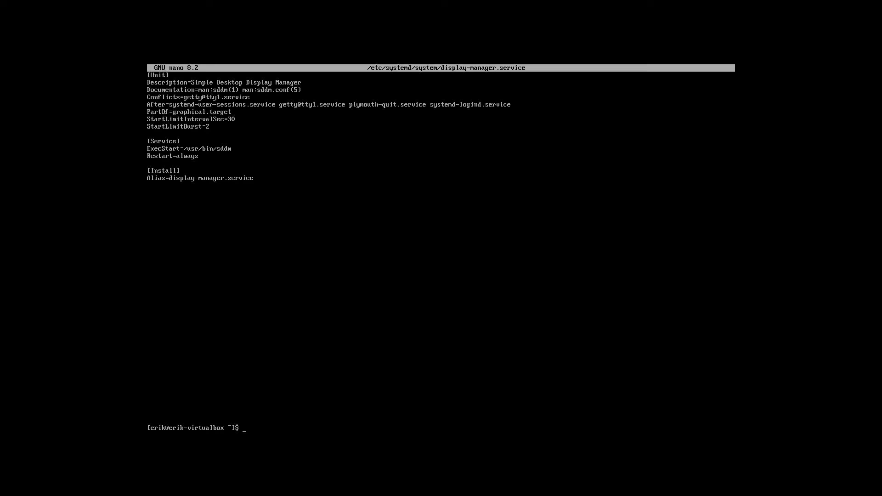
# Start sudo pacman -S xfce4 xfce4-goodies, accept all xfce4 members, then abort at goodies selection.
pyautogui.write('sudo pacman -S xfce4 s')
pyautogui.press('BackSpace')
pyautogui.write('xfce4-goodies')
pyautogui.press('Return')
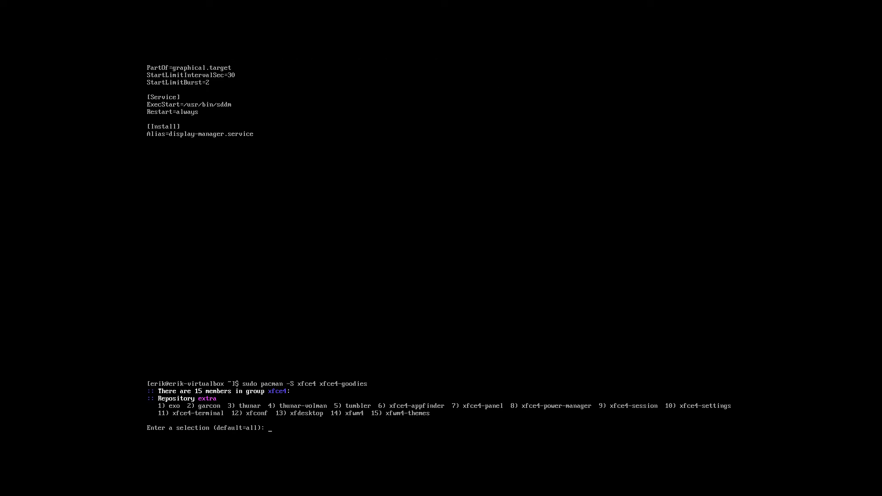
pyautogui.press('Return')
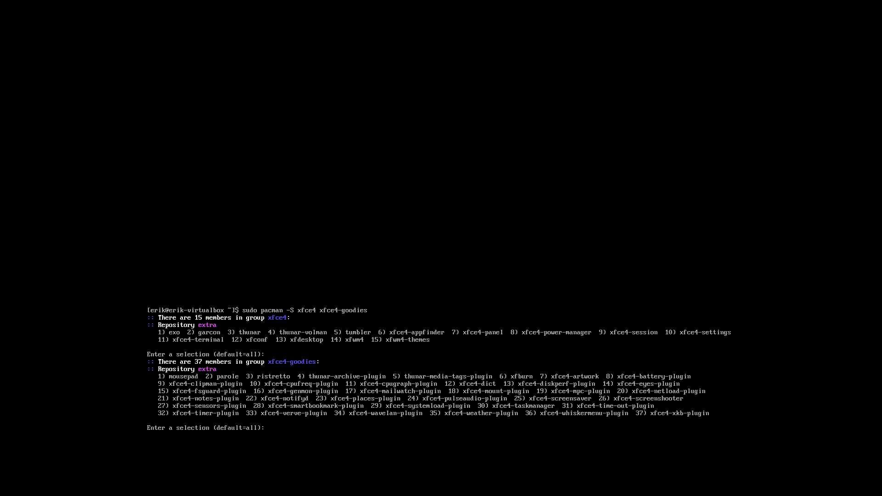
pyautogui.hotkey('ctrl', 'c')
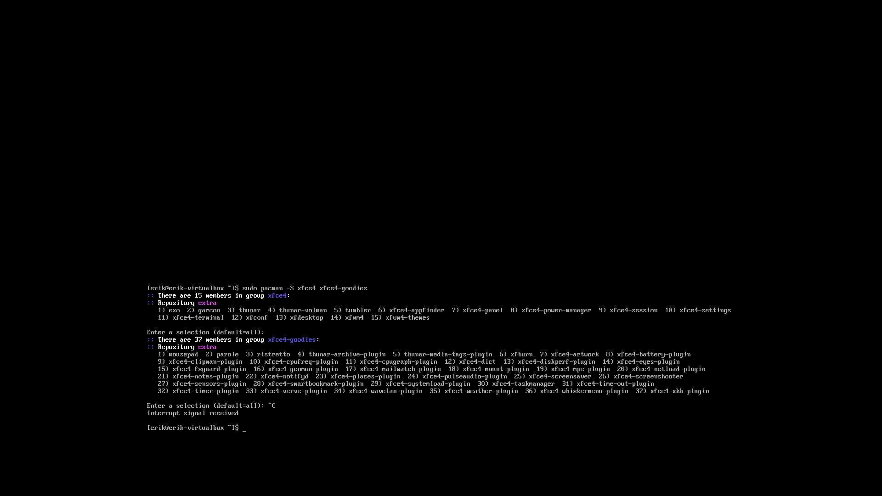
# Type get-chad, trim it, and list the available get- commands.
pyautogui.write('get-chad')
pyautogui.press('BackSpace')
pyautogui.press('BackSpace')
pyautogui.press('BackSpace')
pyautogui.press('Tab')
pyautogui.press('Tab')
pyautogui.press('Tab')
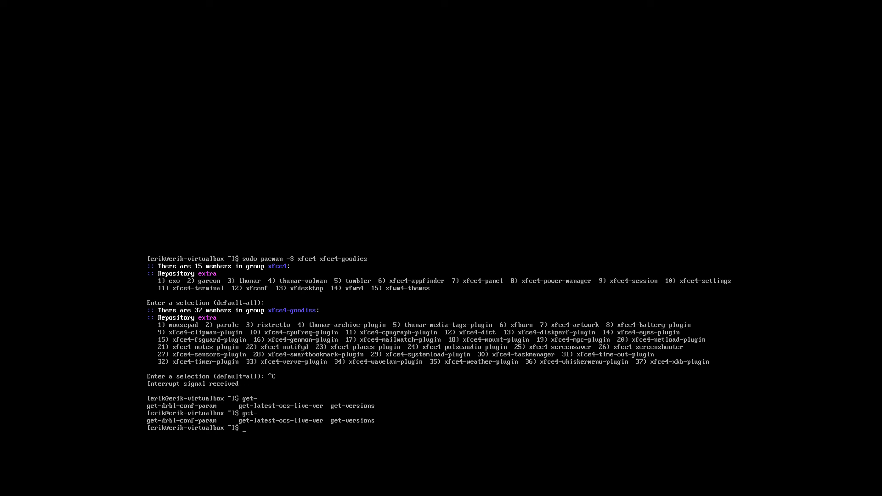
# Run yay and then paru to check for package updates.
pyautogui.write('ya')
pyautogui.press('Return')
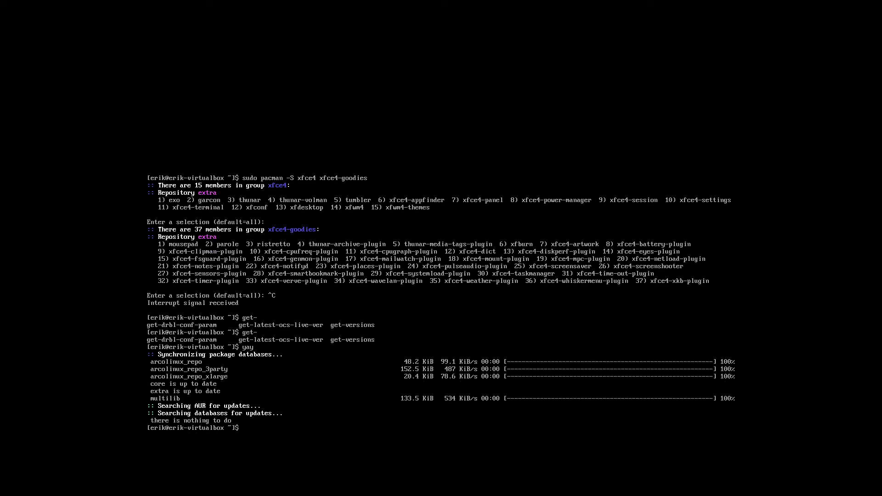
pyautogui.write('paru')
pyautogui.press('Return')
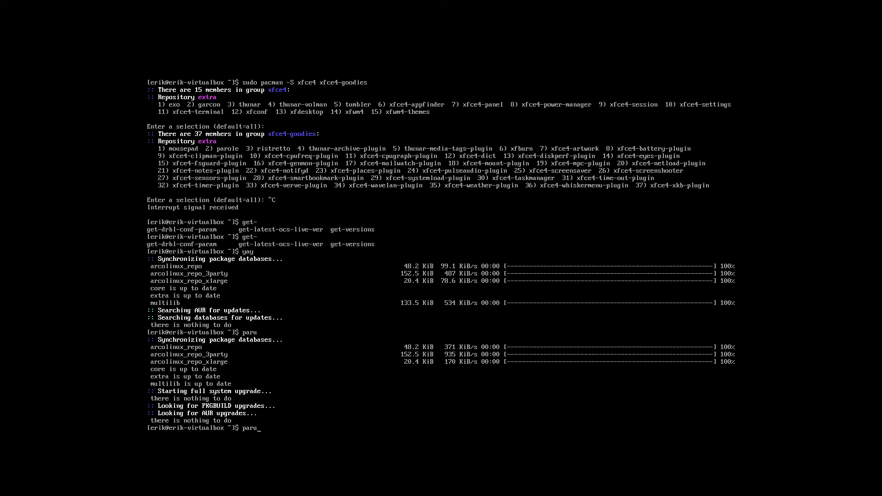
pyautogui.press('BackSpace')
pyautogui.press('BackSpace')
pyautogui.press('BackSpace')
pyautogui.press('BackSpace')
pyautogui.write('gi')
pyautogui.press('Tab')
pyautogui.press('Tab')
pyautogui.write('t')
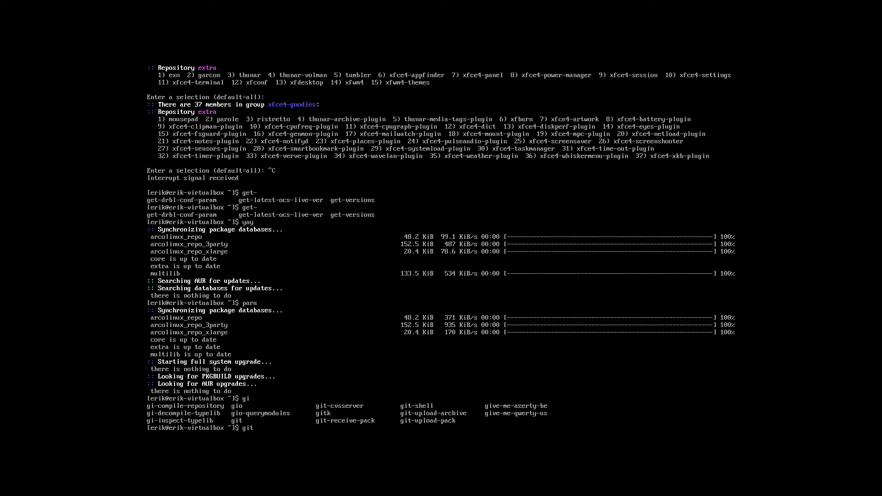
pyautogui.write(' clone https://github.com/erikdubois')
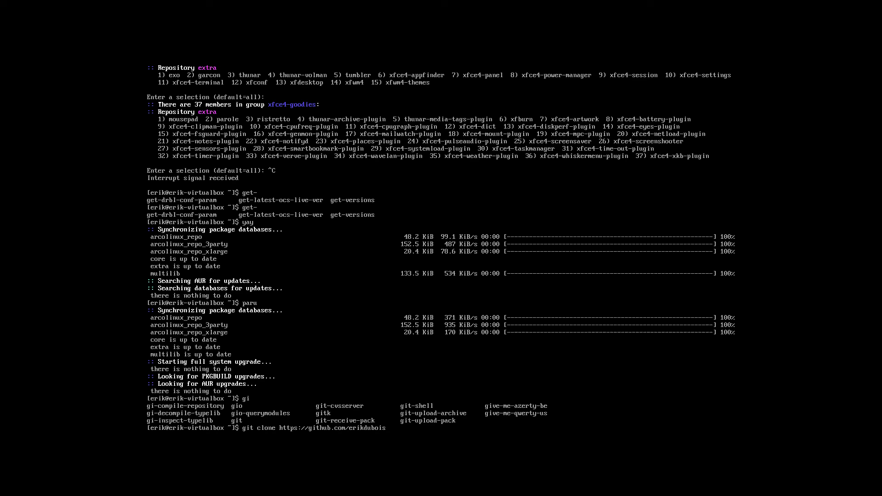
pyautogui.write('/arcolinux-nemesis')
# Clone the arcolinux-nemesis repository from github.com/erikdubois, then begin typing a get- command.
pyautogui.press('Return')
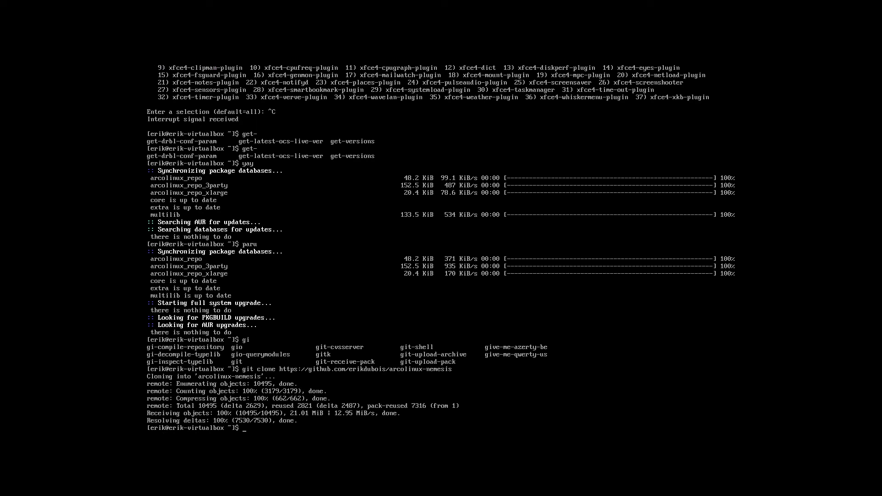
pyautogui.write('get-ne')
pyautogui.press('BackSpace')
pyautogui.press('BackSpace')
# List the get- commands and the contents of the home folder.
pyautogui.press('Tab')
pyautogui.press('Tab')
pyautogui.press('Tab')
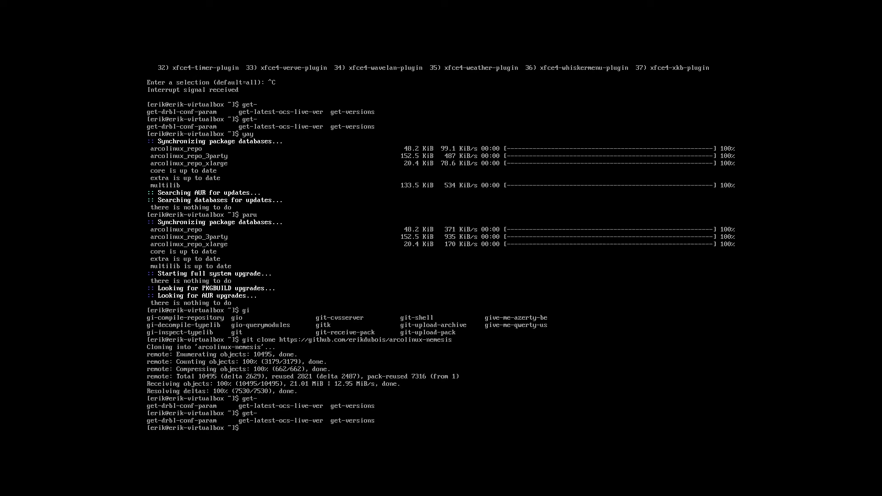
pyautogui.write('s')
pyautogui.press('Return')
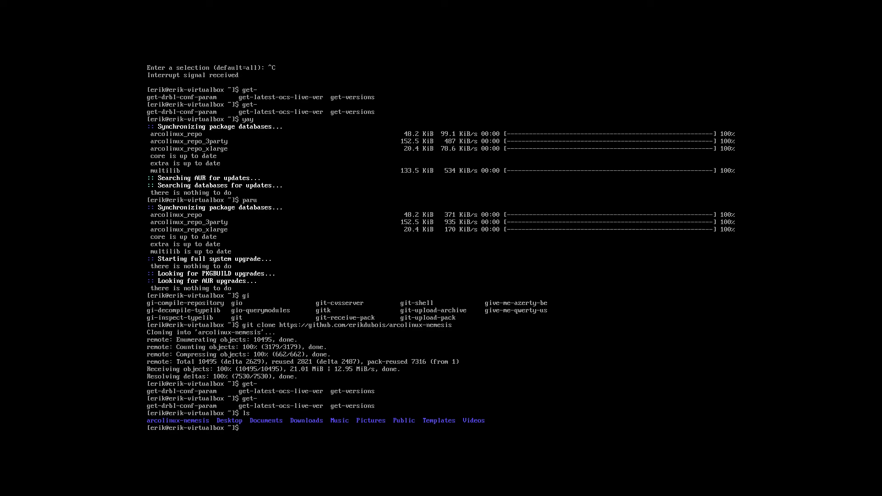
# Enter arcolinux-nemesis, list its scripts, and run ./0-current-choices.sh.
pyautogui.write('cd arcolinux-nemesis/')
pyautogui.press('Return')
pyautogui.write('ls')
pyautogui.press('Return')
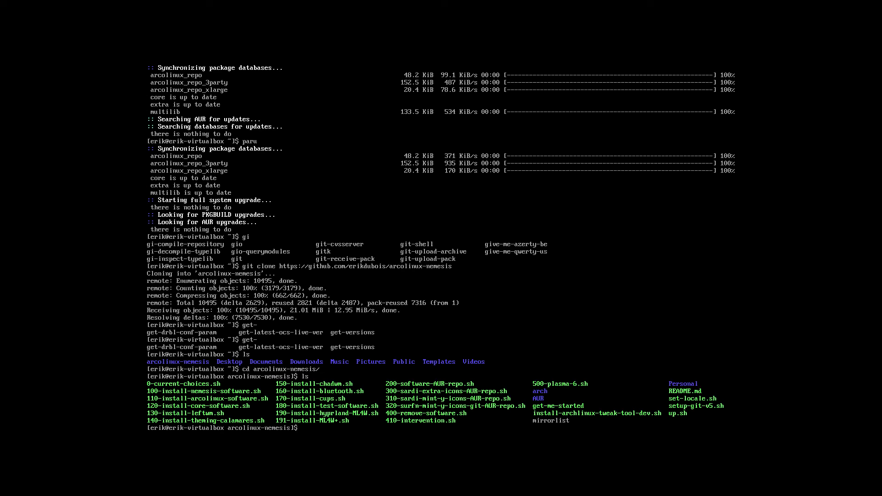
pyautogui.write('./0')
pyautogui.press('Tab')
pyautogui.press('Return')
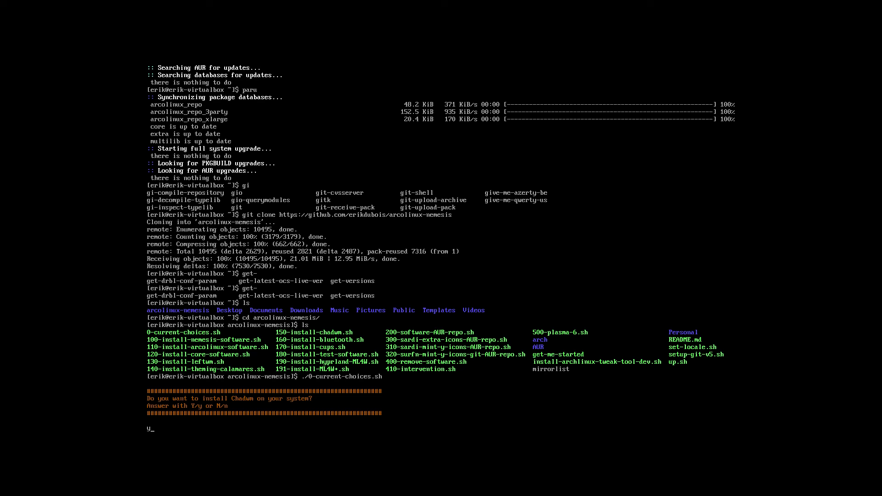
# Confirm the Chadwm install so 0-current-choices.sh runs to End current choices.
pyautogui.press('Return')
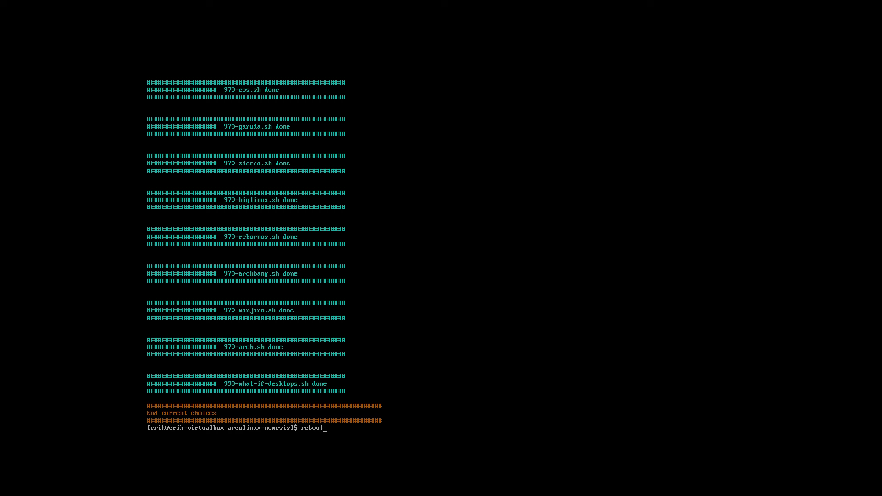
# Run reboot to restart the computer.
pyautogui.press('Return')
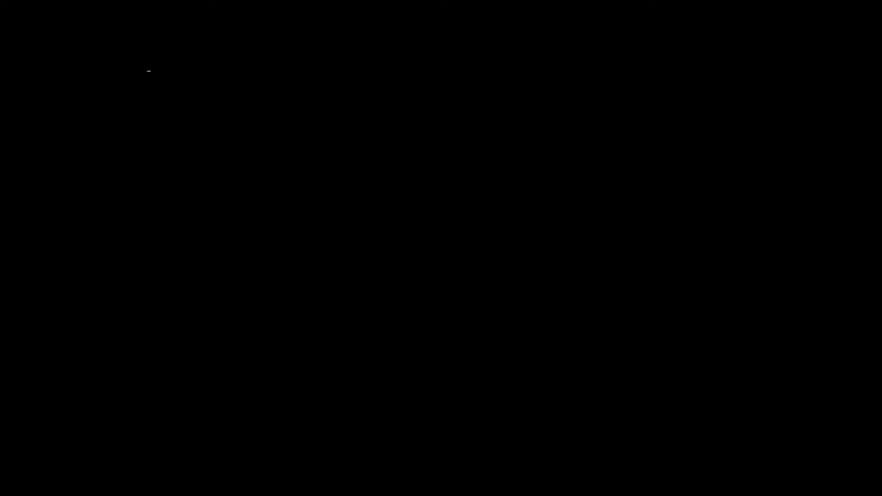